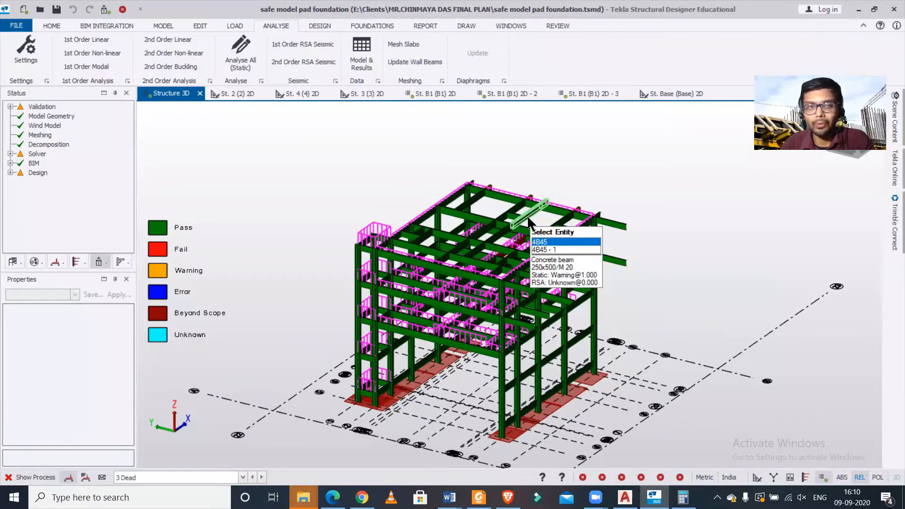
Open the general program settings, check the available settings sets, and close the dialog without changes
{"action": "left_click", "coordinate": [60, 29]}
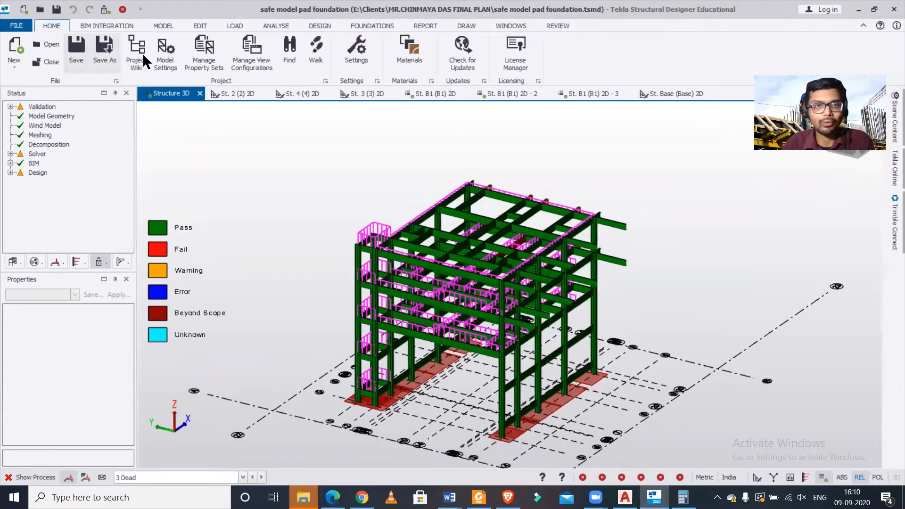
{"action": "left_click", "coordinate": [367, 49]}
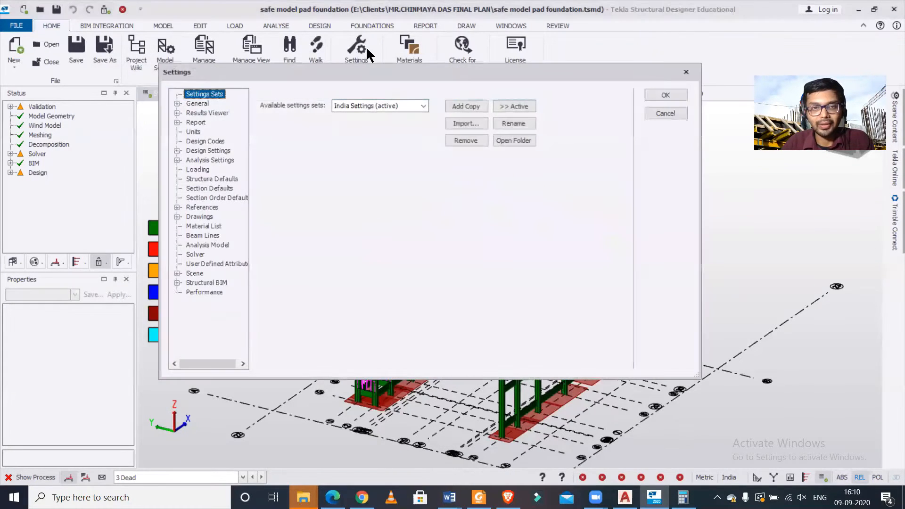
{"action": "left_click", "coordinate": [419, 111]}
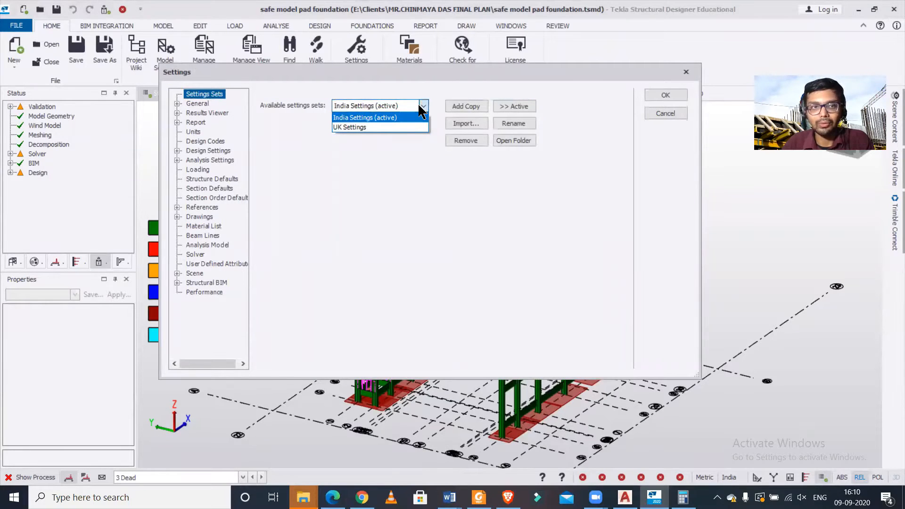
{"action": "left_click", "coordinate": [703, 79]}
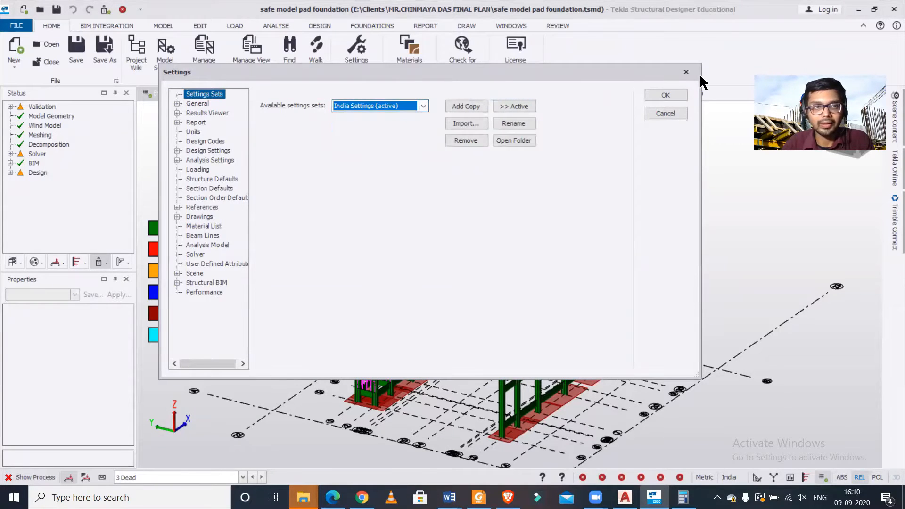
{"action": "left_click", "coordinate": [688, 71]}
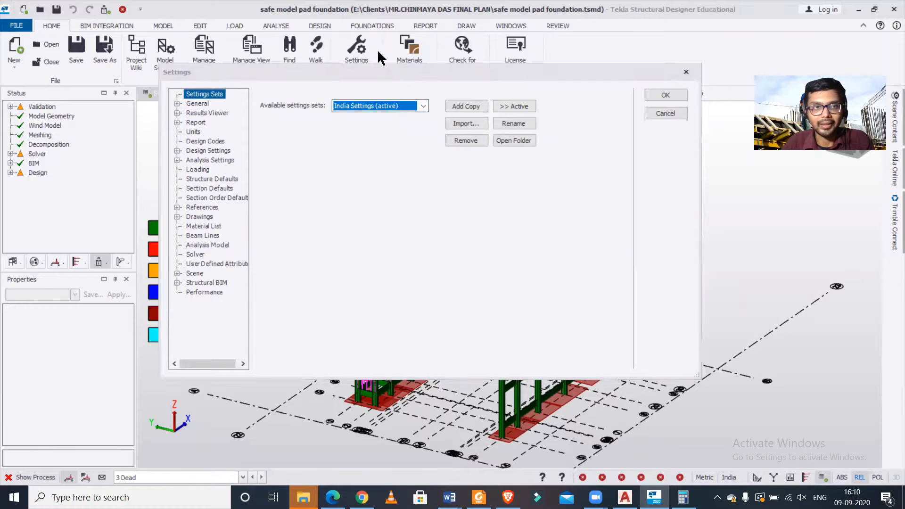
Open the model settings, check the head code options under Design Codes, and close the dialog without changes
{"action": "left_click", "coordinate": [165, 48]}
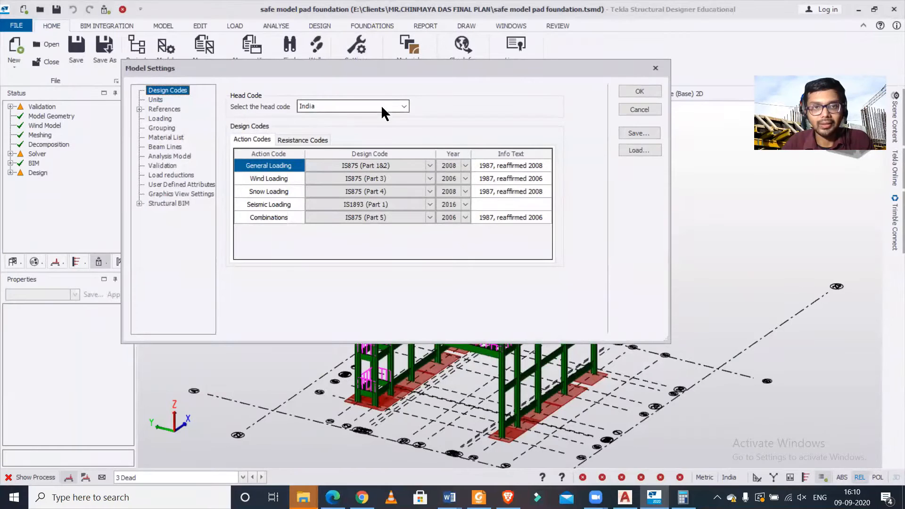
{"action": "left_click", "coordinate": [399, 107]}
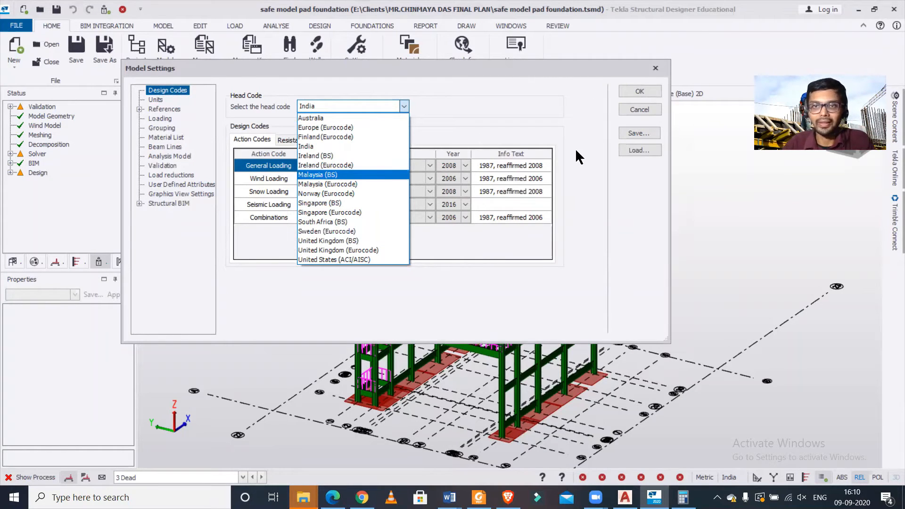
{"action": "left_click", "coordinate": [644, 60]}
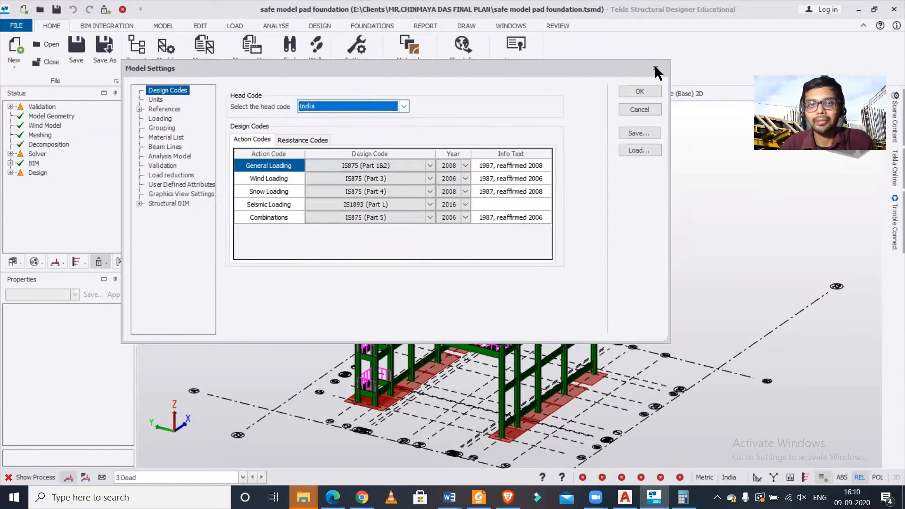
{"action": "left_click", "coordinate": [654, 69]}
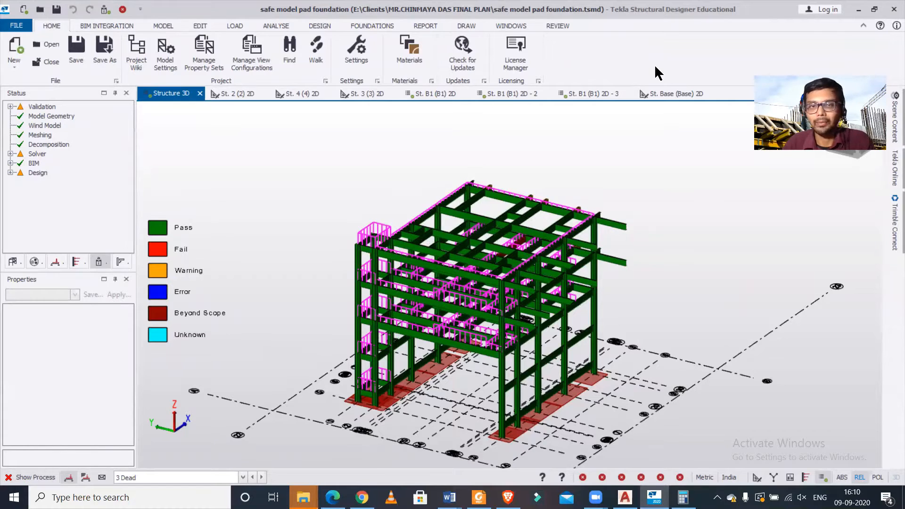
Open the concrete Building Analysis modification factors in the analysis settings and look up the factor definitions on the browser help page
{"action": "left_click", "coordinate": [282, 25]}
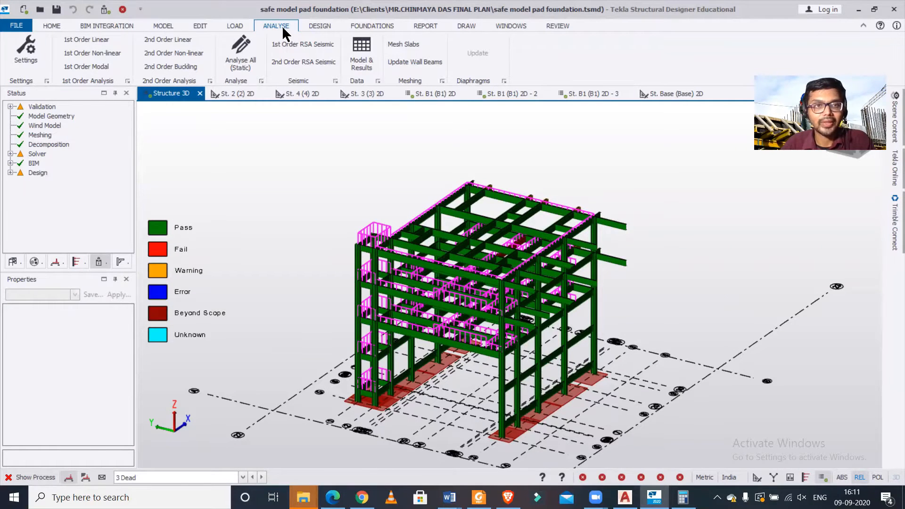
{"action": "left_click", "coordinate": [22, 53]}
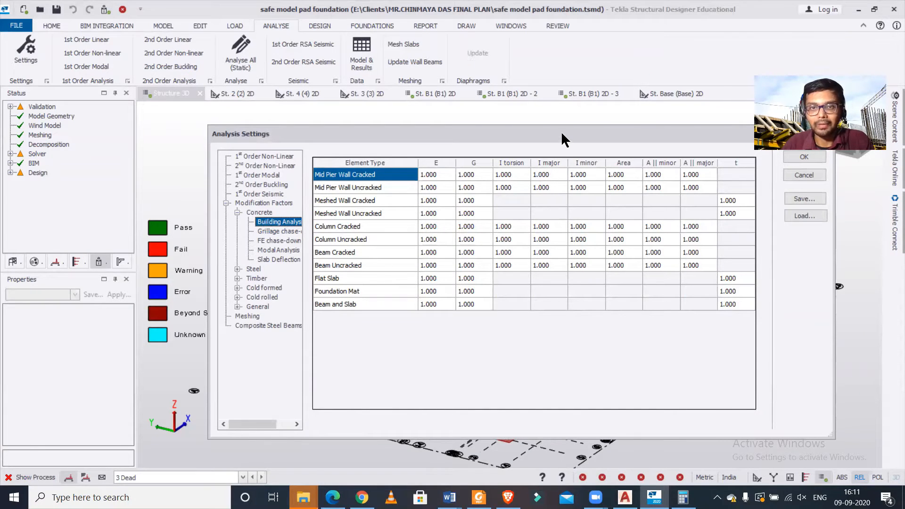
{"action": "left_click_drag", "start_coordinate": [561, 131], "coordinate": [475, 76]}
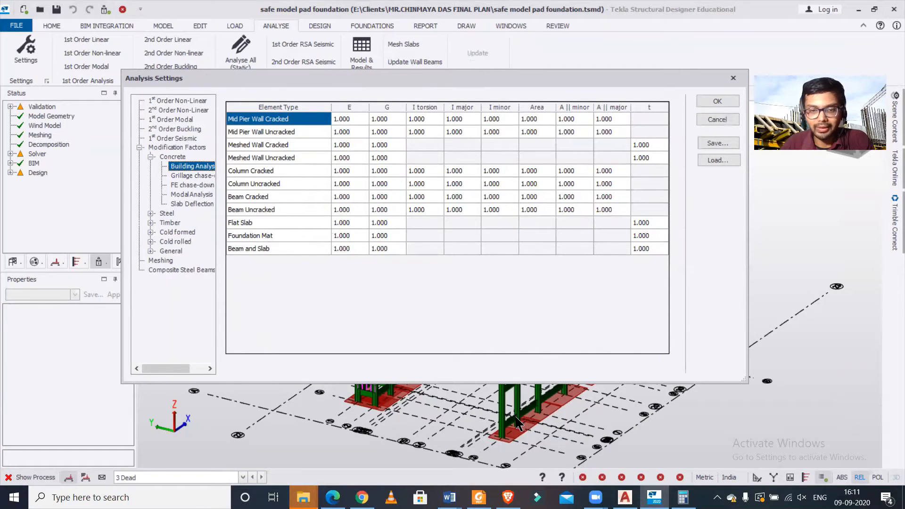
{"action": "left_click", "coordinate": [362, 498]}
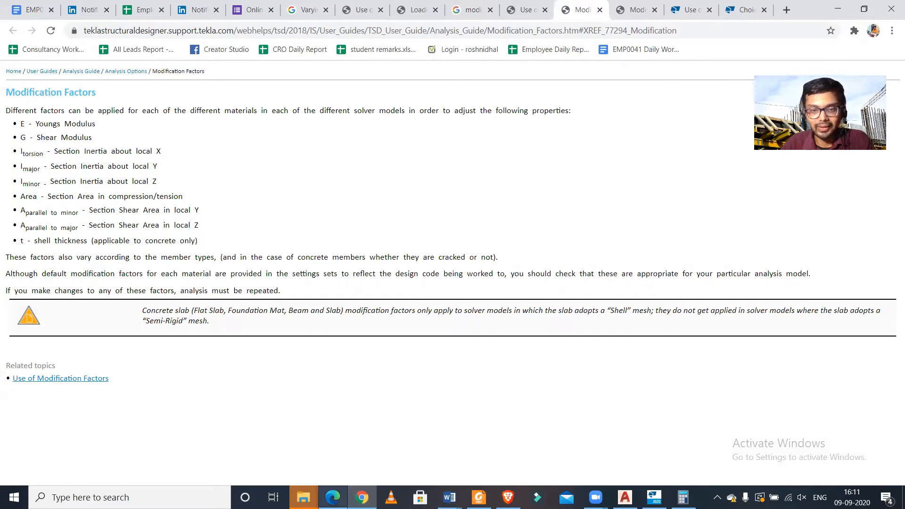
{"action": "left_click", "coordinate": [654, 498]}
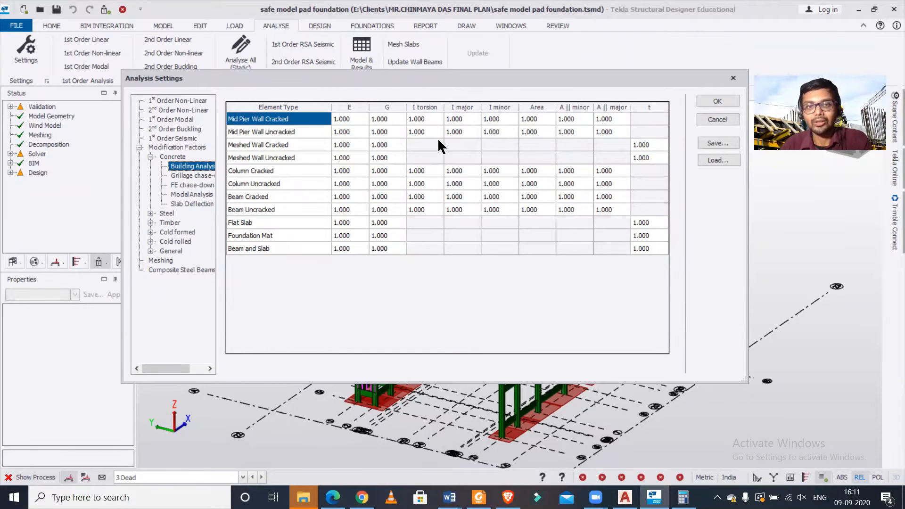
Set the I major modification factor for Mid Pier Wall Cracked to 0.9 in the concrete Building Analysis table
{"action": "left_click", "coordinate": [465, 120]}
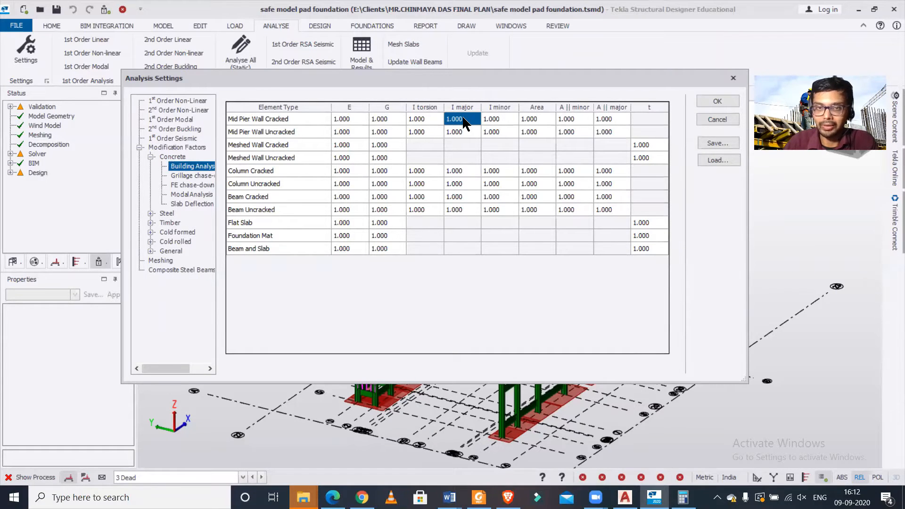
{"action": "type", "text": "0.9"}
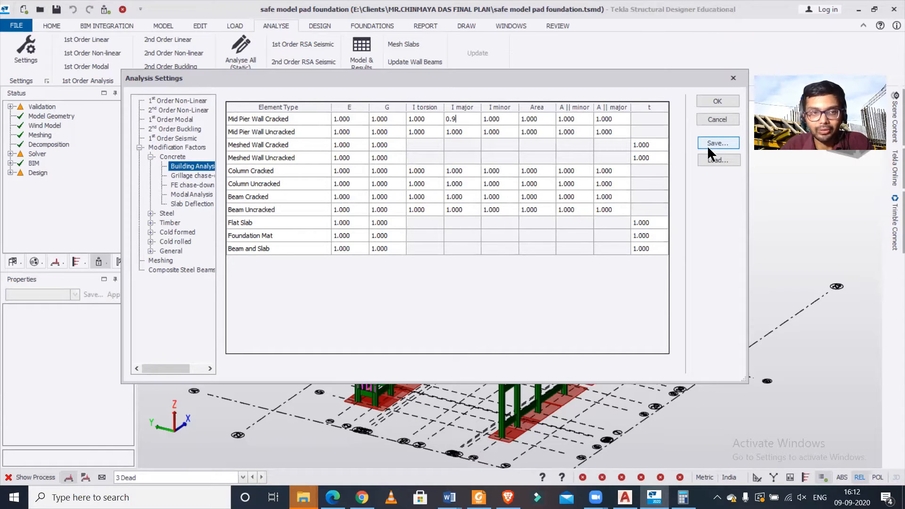
{"action": "left_click", "coordinate": [177, 176]}
Review the concrete modification factors for Grillage chase-down, FE chase-down, Modal Analysis and Slab Deflection
{"action": "left_click", "coordinate": [177, 175]}
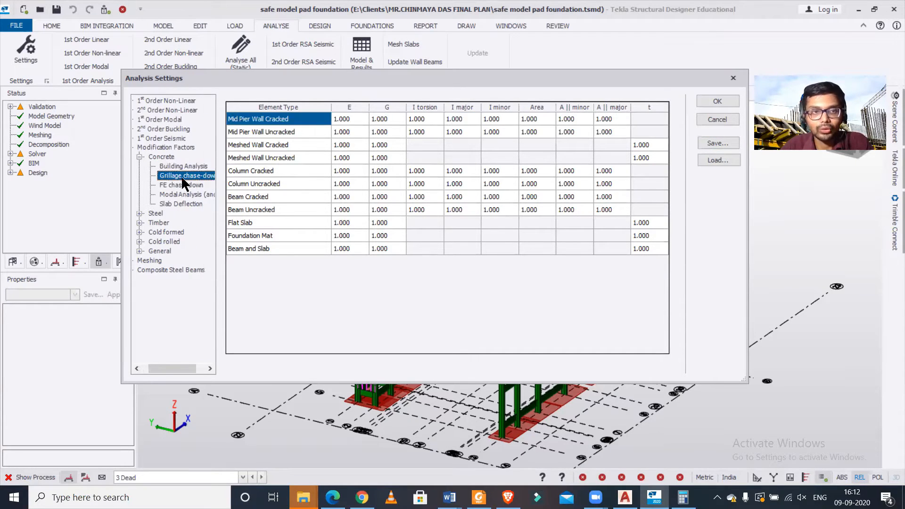
{"action": "left_click", "coordinate": [193, 184]}
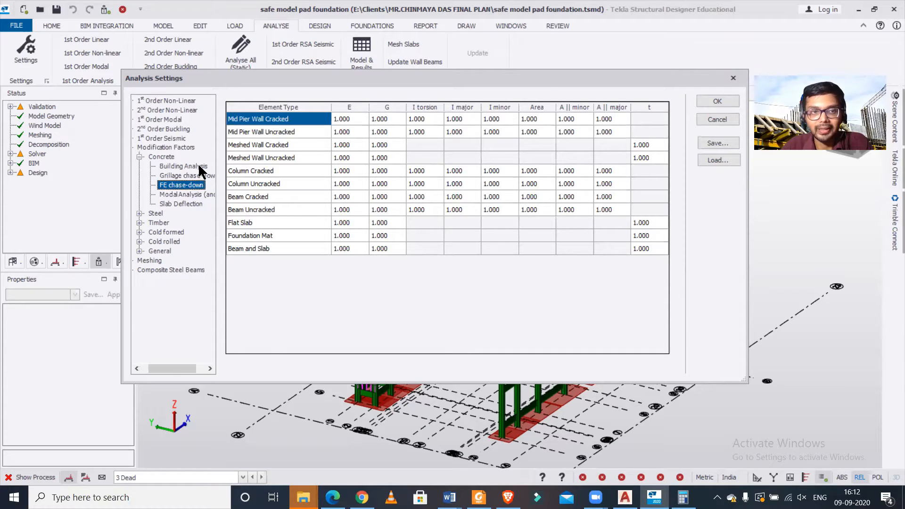
{"action": "left_click", "coordinate": [197, 166]}
{"action": "left_click", "coordinate": [196, 175]}
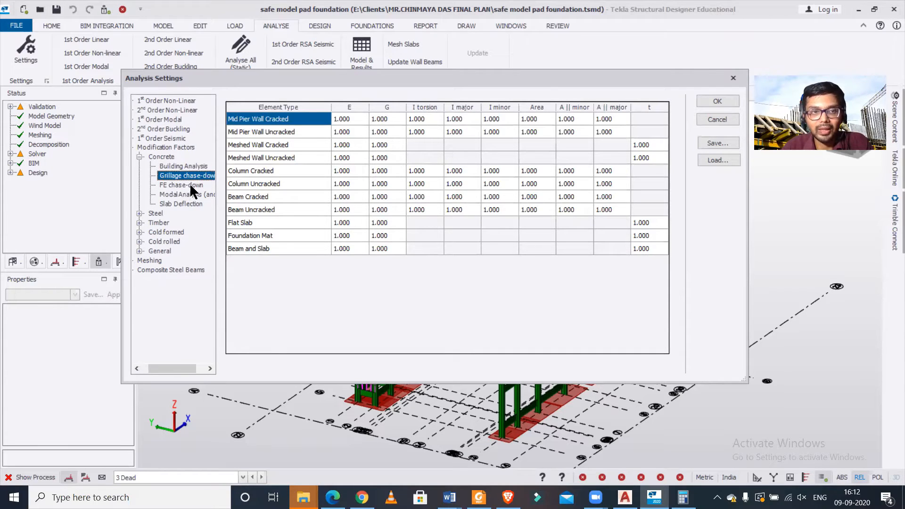
{"action": "left_click", "coordinate": [189, 193]}
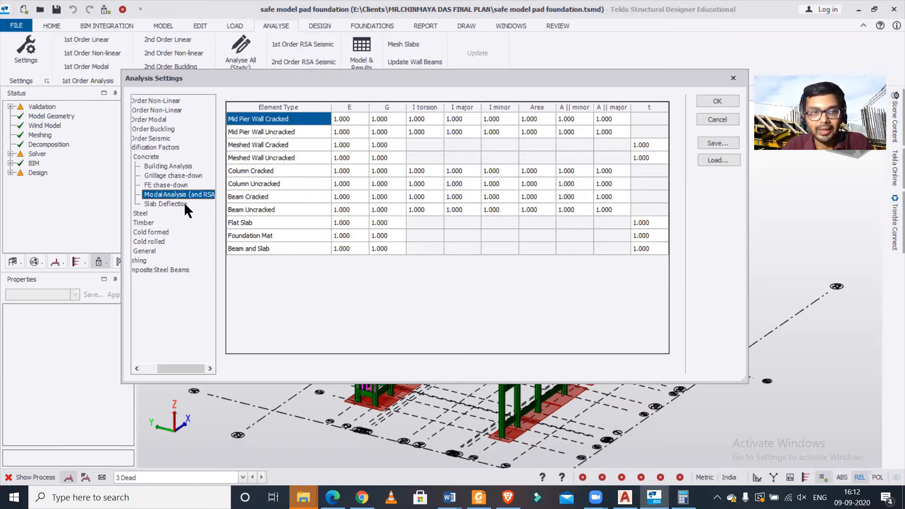
{"action": "left_click", "coordinate": [185, 204]}
{"action": "left_click_drag", "start_coordinate": [176, 367], "coordinate": [161, 367]}
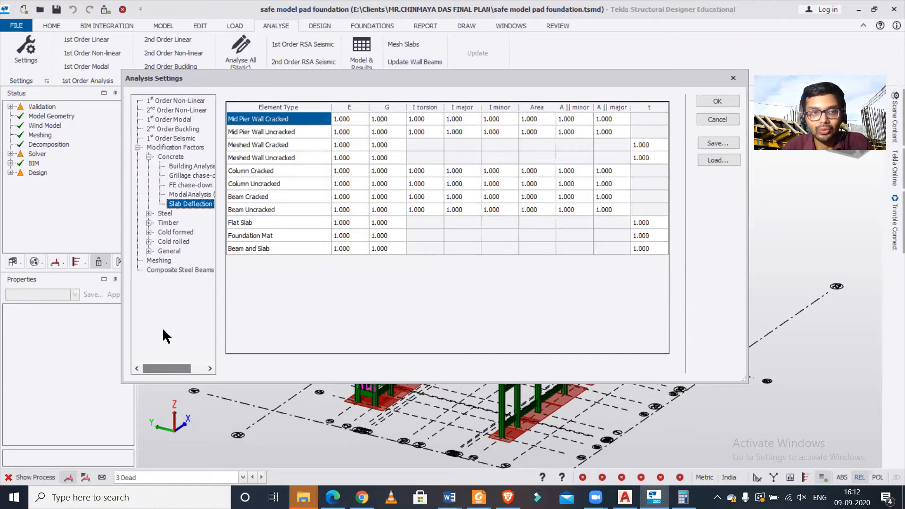
Review the steel modification factors, the Timber category, and the Composite Steel Beams and Meshing settings
{"action": "left_click", "coordinate": [166, 214]}
{"action": "left_click", "coordinate": [149, 213]}
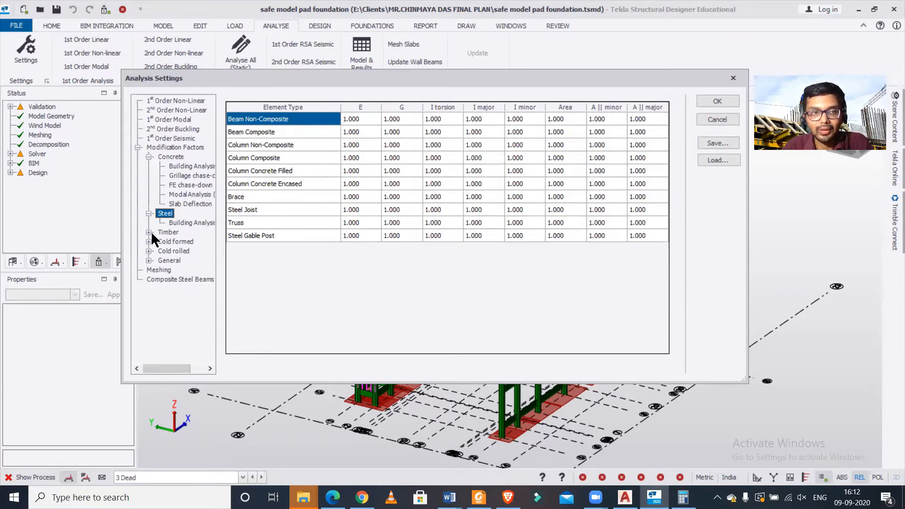
{"action": "left_click", "coordinate": [150, 233]}
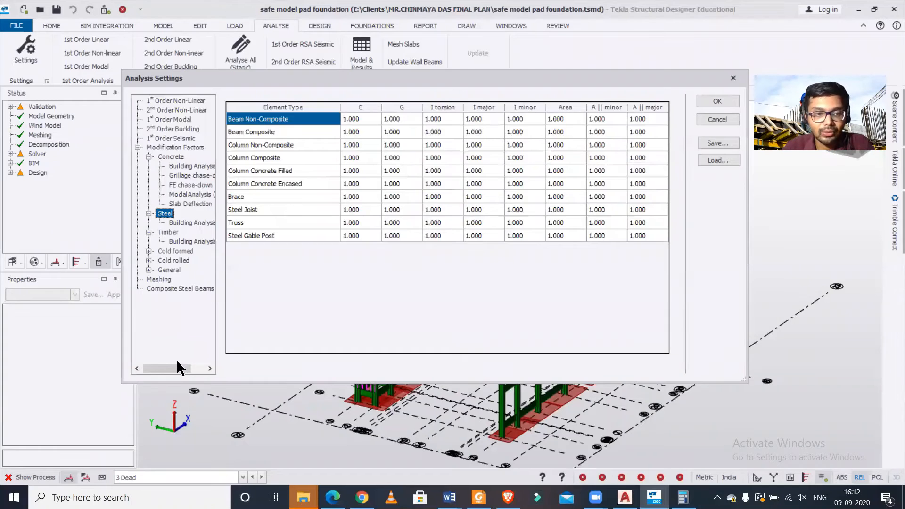
{"action": "left_click_drag", "start_coordinate": [173, 366], "coordinate": [164, 357]}
{"action": "left_click", "coordinate": [181, 290]}
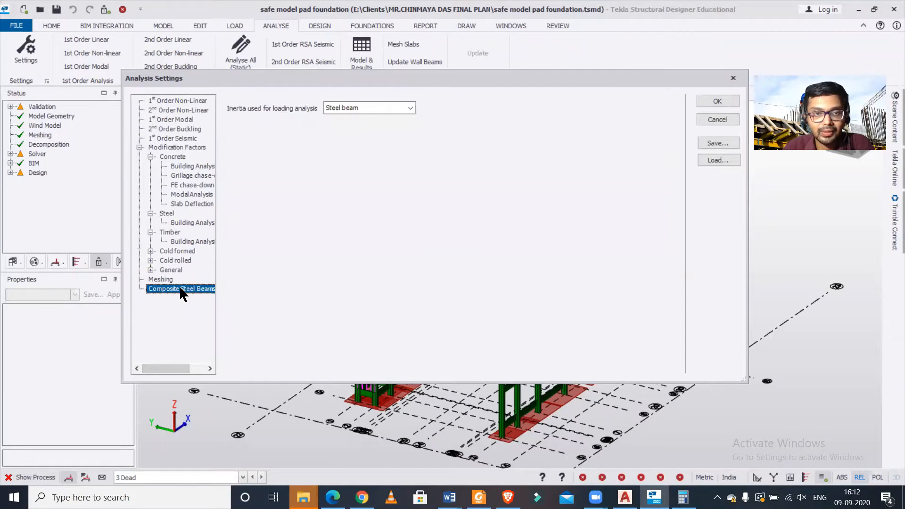
{"action": "left_click", "coordinate": [166, 280]}
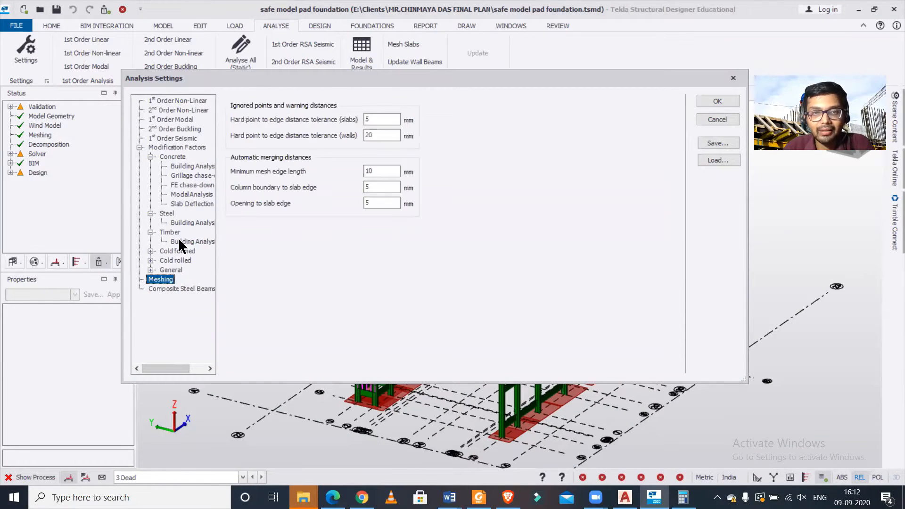
Recheck the concrete FE chase-down and Grillage chase-down factors, and accept the analysis settings
{"action": "left_click", "coordinate": [190, 188]}
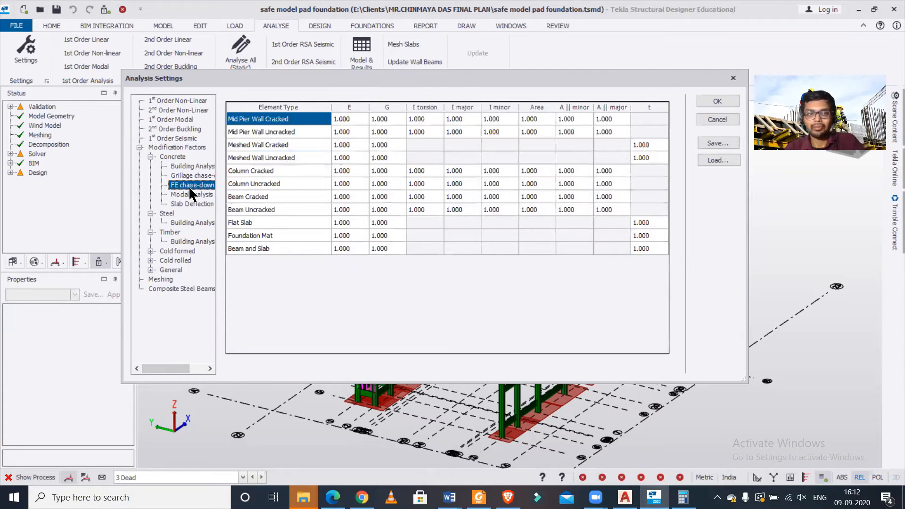
{"action": "left_click", "coordinate": [191, 179]}
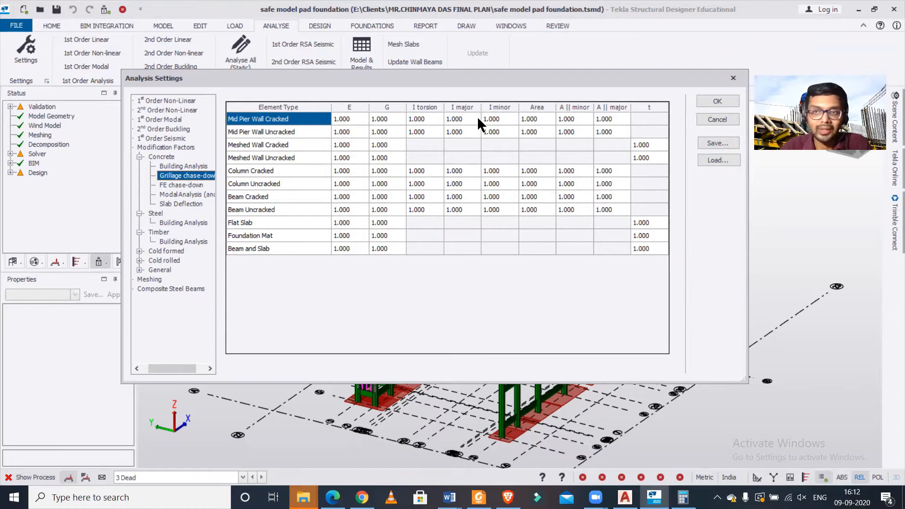
{"action": "left_click", "coordinate": [719, 100]}
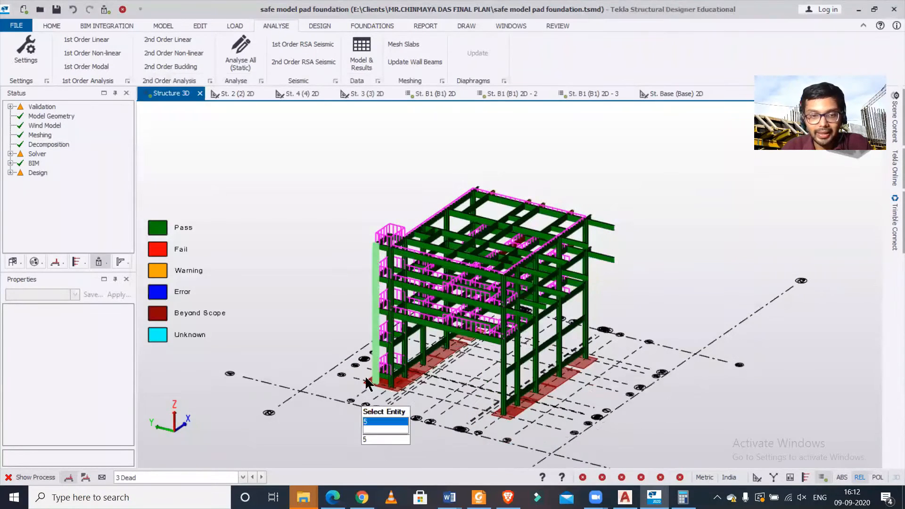
Switch to the Edge browser to read the YouTube channel comments, and return to Tekla Structural Designer
{"action": "left_click", "coordinate": [333, 497]}
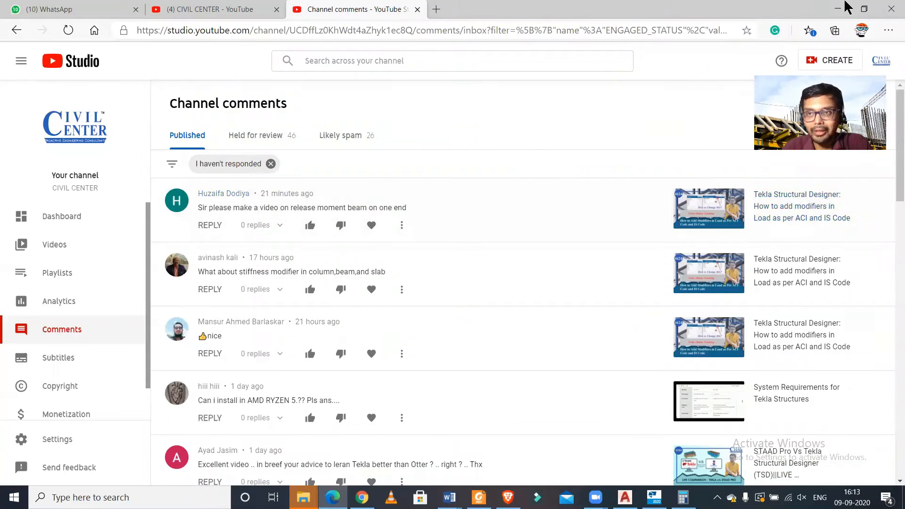
{"action": "left_click", "coordinate": [839, 9]}
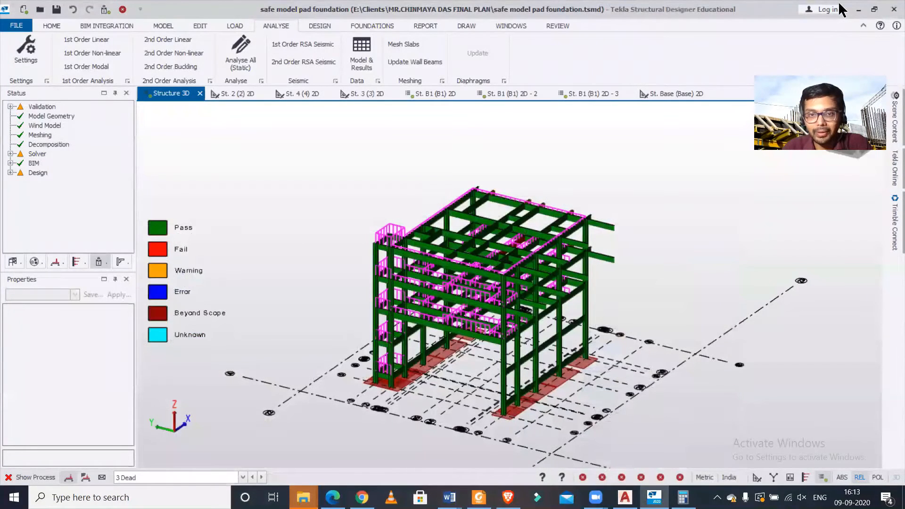
Select concrete beam 4B2 at the top storey of the 3D structure to show its properties
{"action": "scroll", "coordinate": [651, 268], "scroll_direction": "up", "scroll_amount": 5}
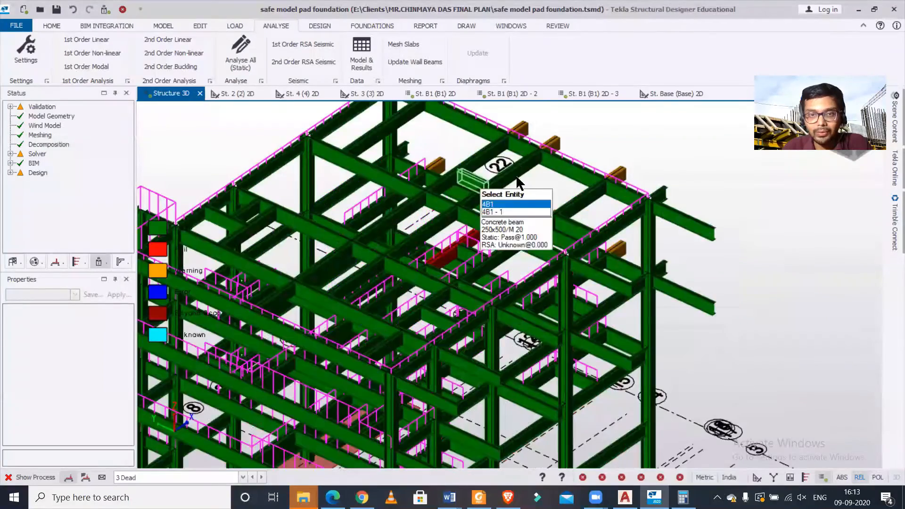
{"action": "right_click_drag", "start_coordinate": [535, 191], "coordinate": [701, 172]}
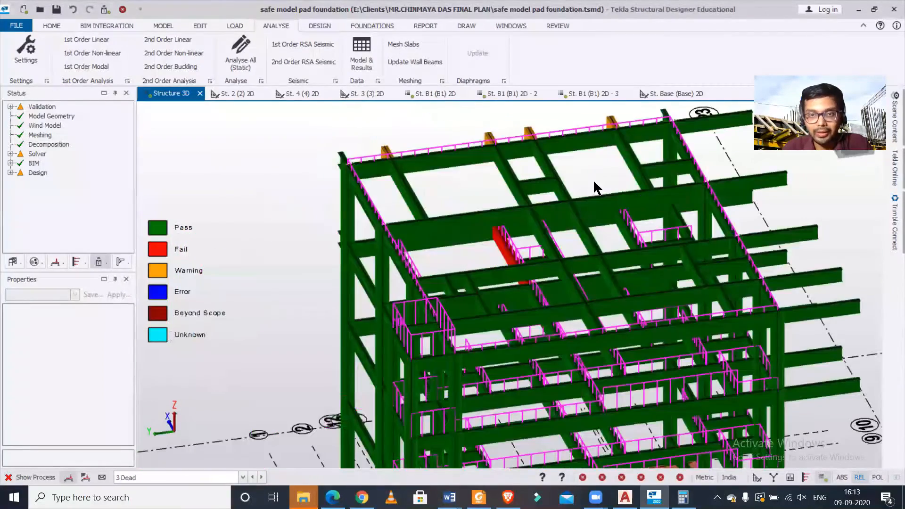
{"action": "scroll", "coordinate": [354, 241], "scroll_direction": "down", "scroll_amount": 2}
{"action": "left_click", "coordinate": [341, 245]}
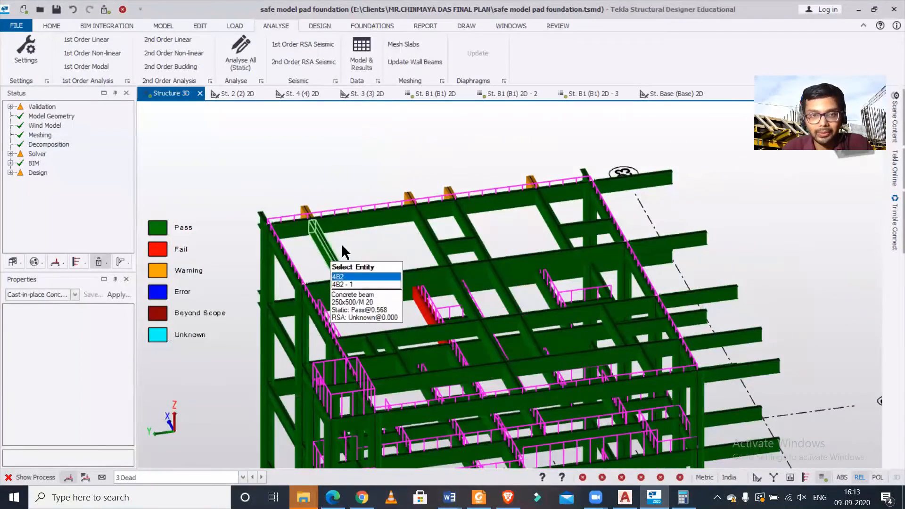
{"action": "right_click_drag", "start_coordinate": [263, 276], "coordinate": [361, 301]}
{"action": "scroll", "coordinate": [300, 191], "scroll_direction": "up", "scroll_amount": 2}
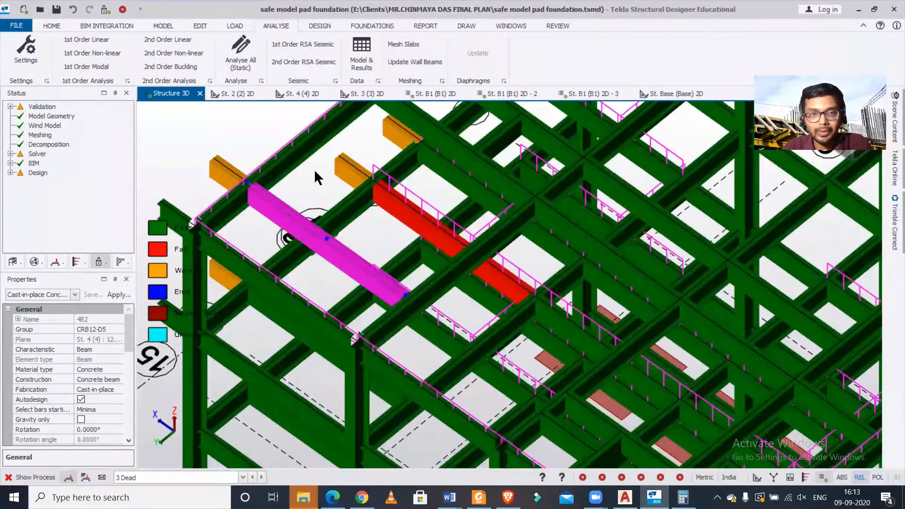
{"action": "scroll", "coordinate": [325, 164], "scroll_direction": "up", "scroll_amount": 1}
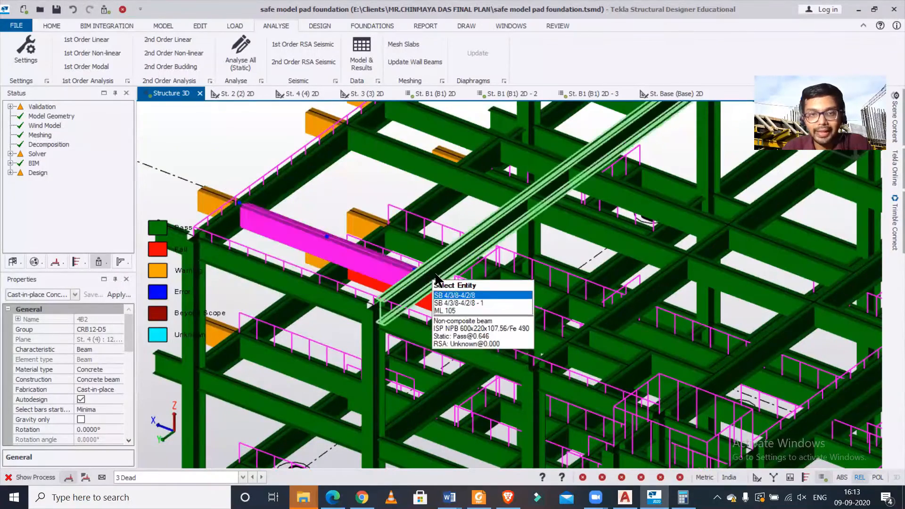
Open the properties of concrete beam 4B2, check the fixity options for end 1 under Releases, and close without changes
{"action": "scroll", "coordinate": [415, 279], "scroll_direction": "down", "scroll_amount": 2}
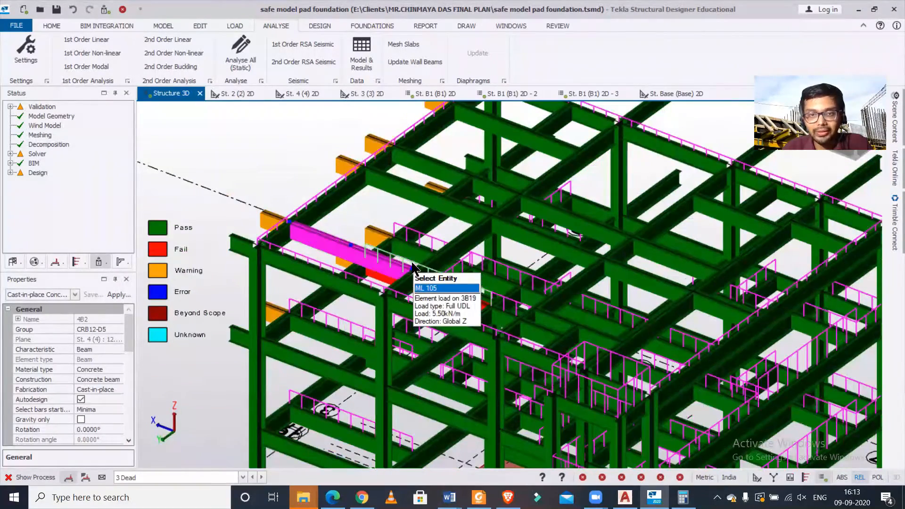
{"action": "right_click", "coordinate": [325, 245]}
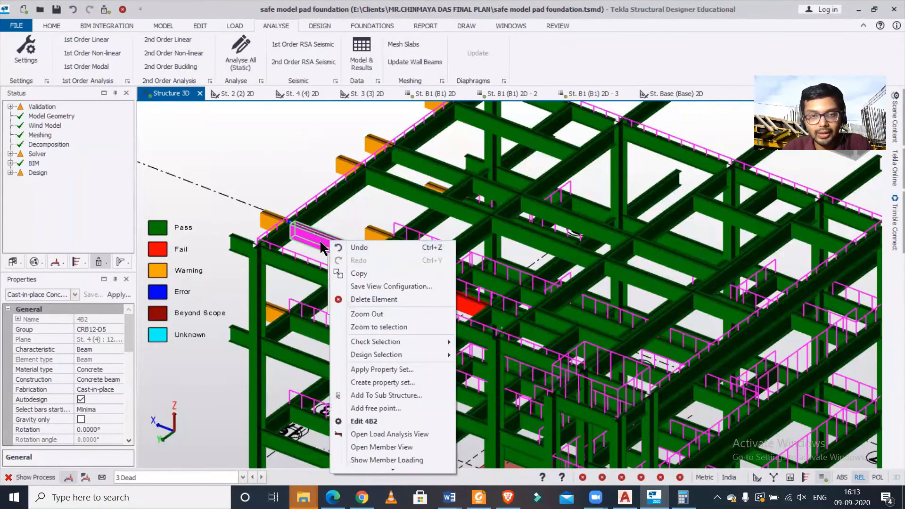
{"action": "key", "text": "Escape"}
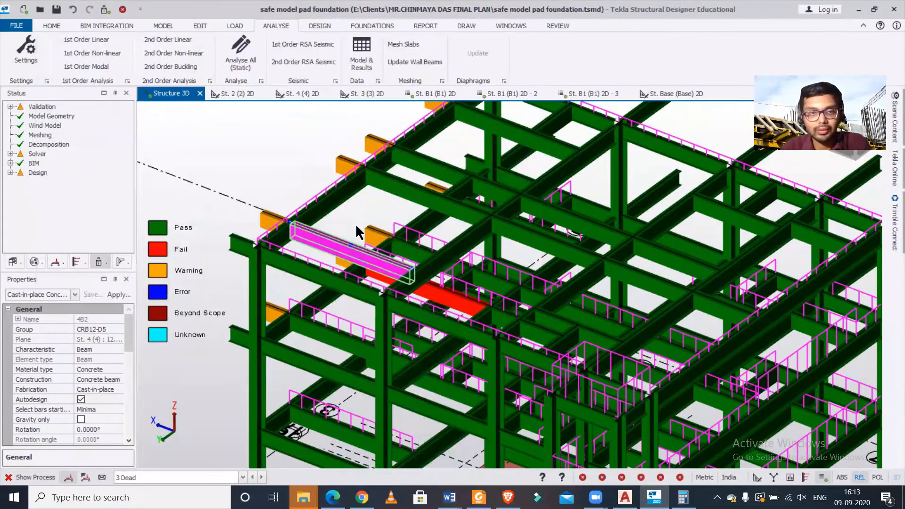
{"action": "double_click", "coordinate": [337, 241]}
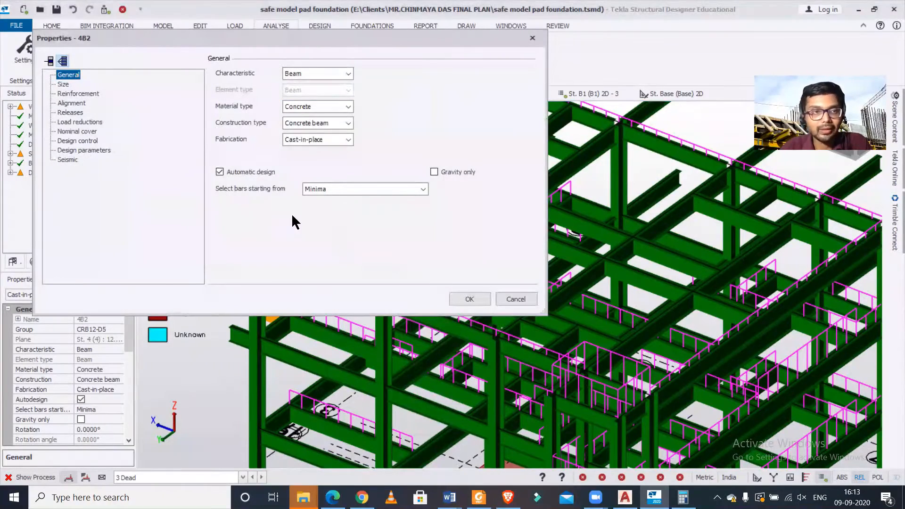
{"action": "left_click", "coordinate": [79, 114]}
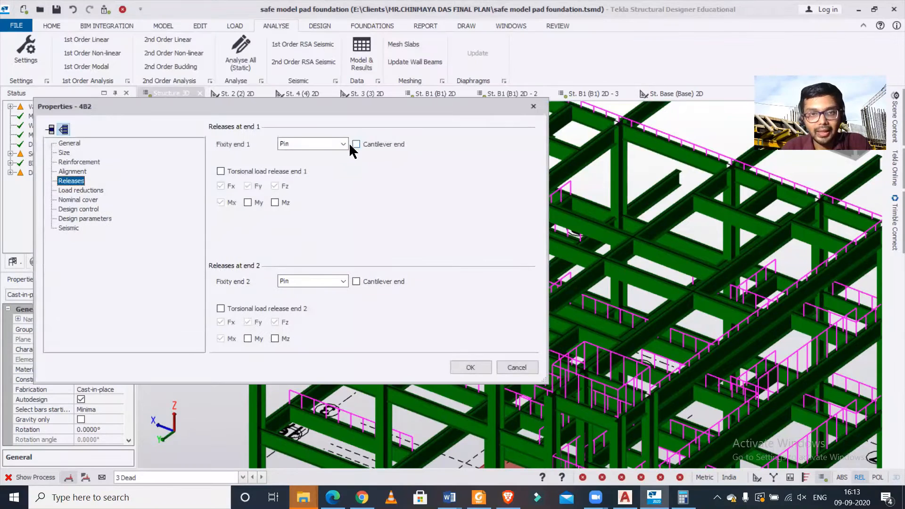
{"action": "left_click", "coordinate": [343, 144]}
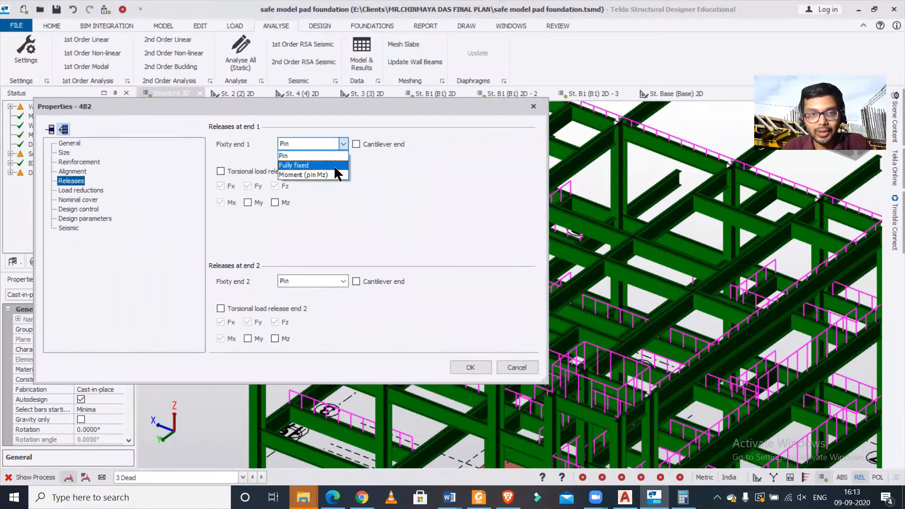
{"action": "left_click", "coordinate": [533, 106]}
{"action": "left_click", "coordinate": [533, 106]}
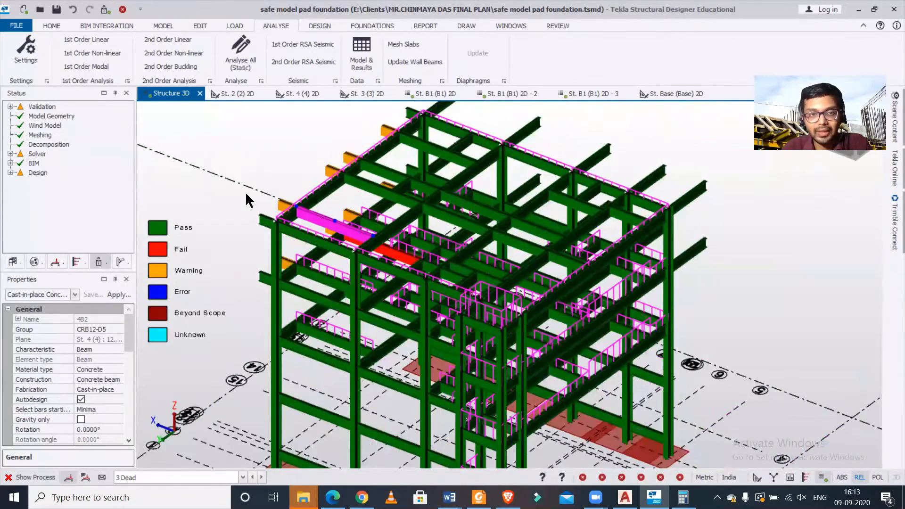
Open the 2D plan view of level St. 4 (4) from the structure tree
{"action": "scroll", "coordinate": [236, 193], "scroll_direction": "down", "scroll_amount": 5}
{"action": "middle_click_drag", "start_coordinate": [572, 260], "coordinate": [624, 310]}
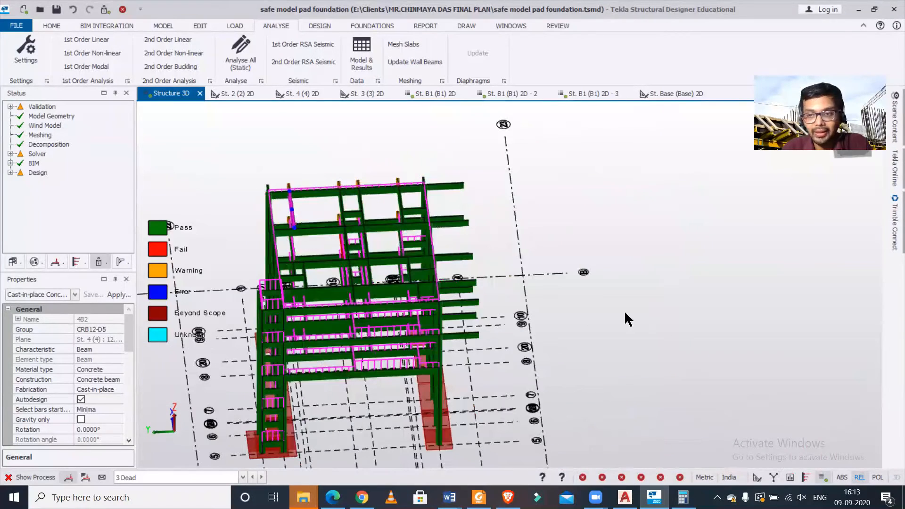
{"action": "middle_click_drag", "start_coordinate": [695, 363], "coordinate": [609, 310]}
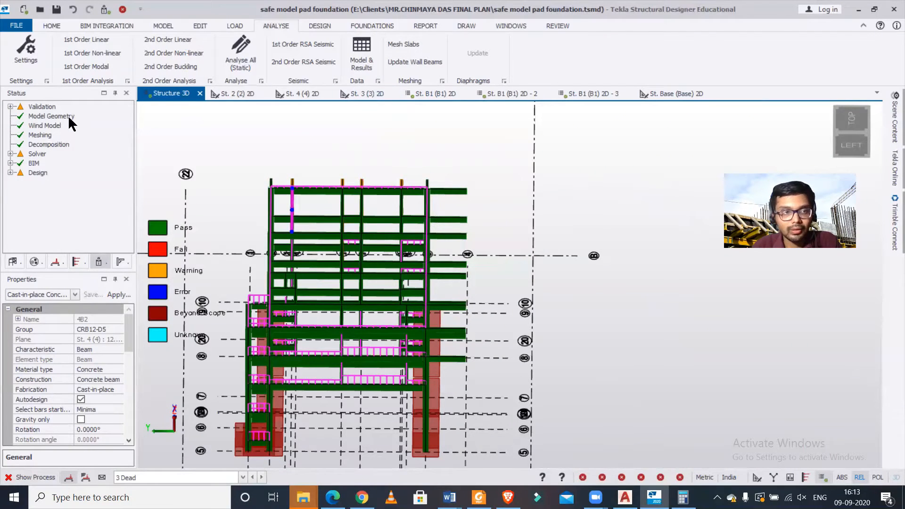
{"action": "left_click", "coordinate": [12, 262]}
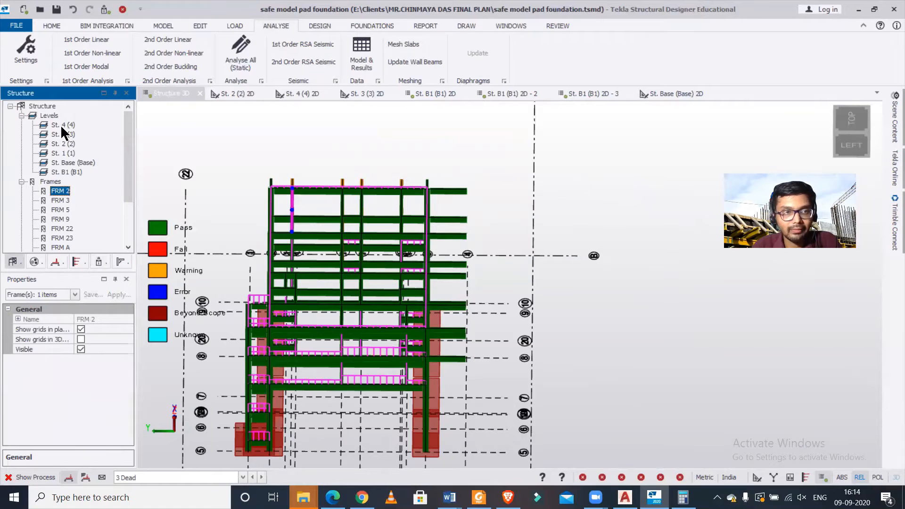
{"action": "double_click", "coordinate": [61, 125]}
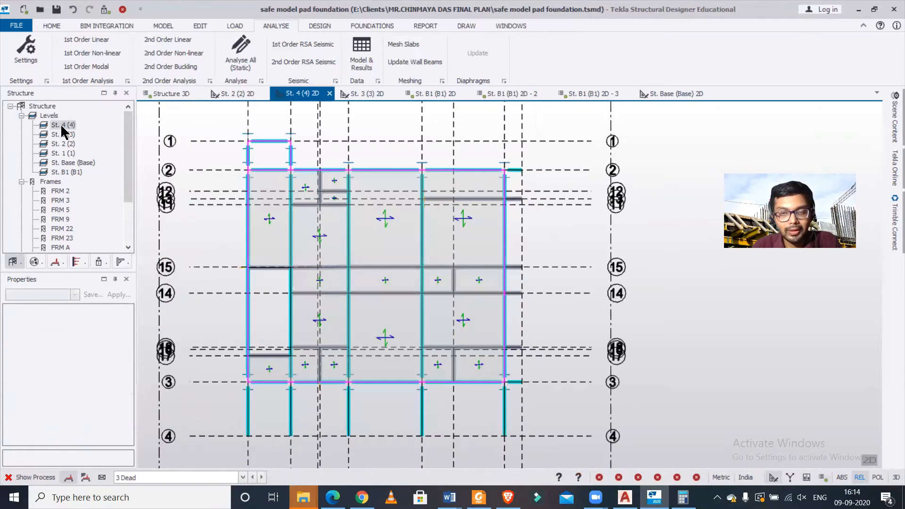
Select the steel beam on grid line 5 between grid lines 3 and 4 to show its properties
{"action": "scroll", "coordinate": [217, 174], "scroll_direction": "down", "scroll_amount": 2}
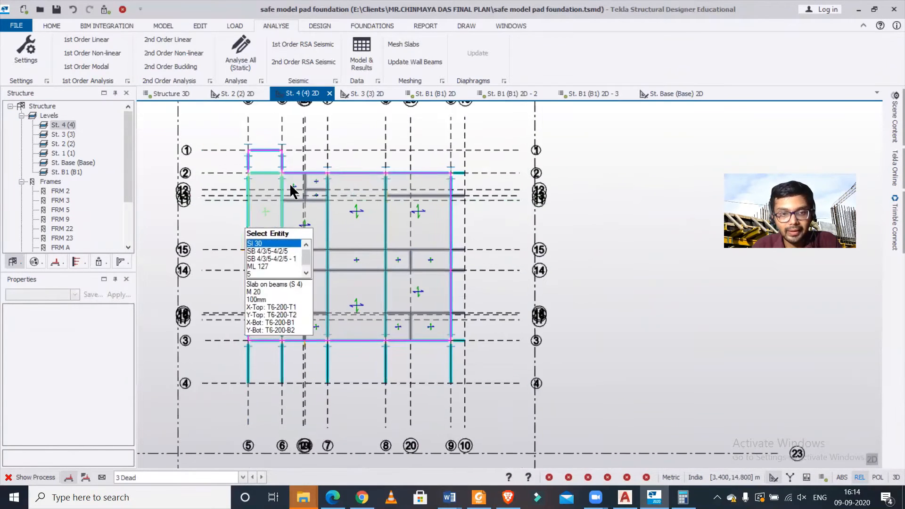
{"action": "scroll", "coordinate": [301, 330], "scroll_direction": "down", "scroll_amount": 1}
{"action": "scroll", "coordinate": [287, 341], "scroll_direction": "down", "scroll_amount": 1}
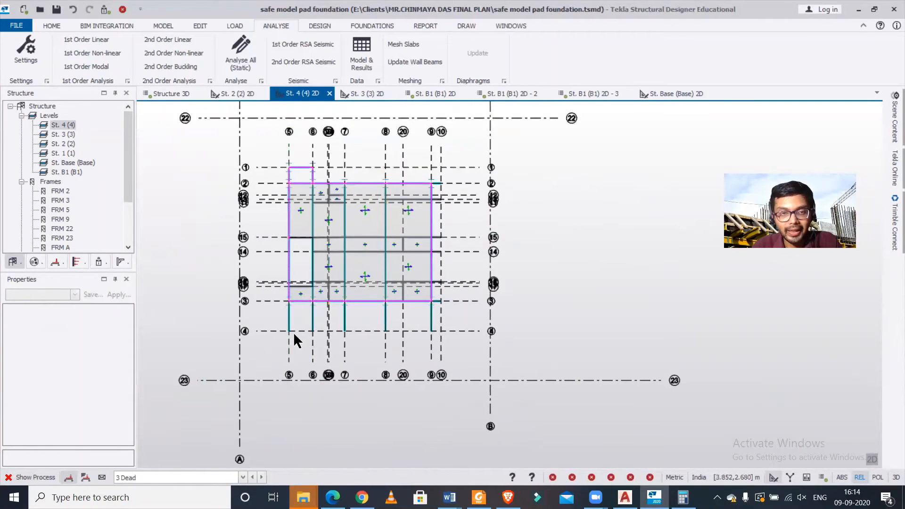
{"action": "scroll", "coordinate": [293, 332], "scroll_direction": "up", "scroll_amount": 1}
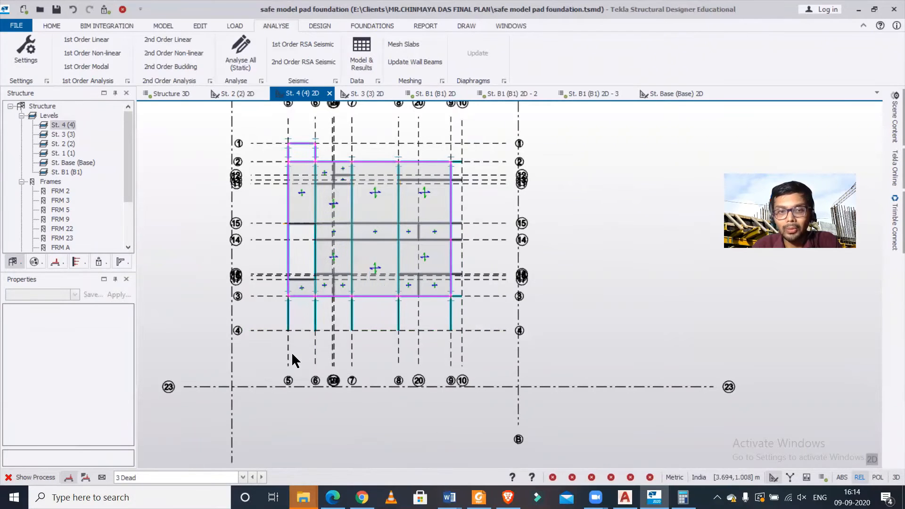
{"action": "scroll", "coordinate": [287, 339], "scroll_direction": "up", "scroll_amount": 2}
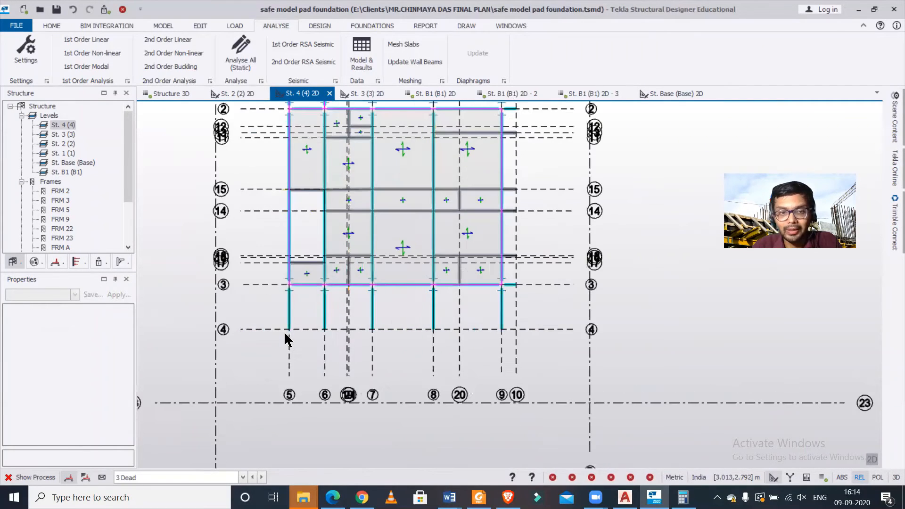
{"action": "left_click", "coordinate": [289, 334]}
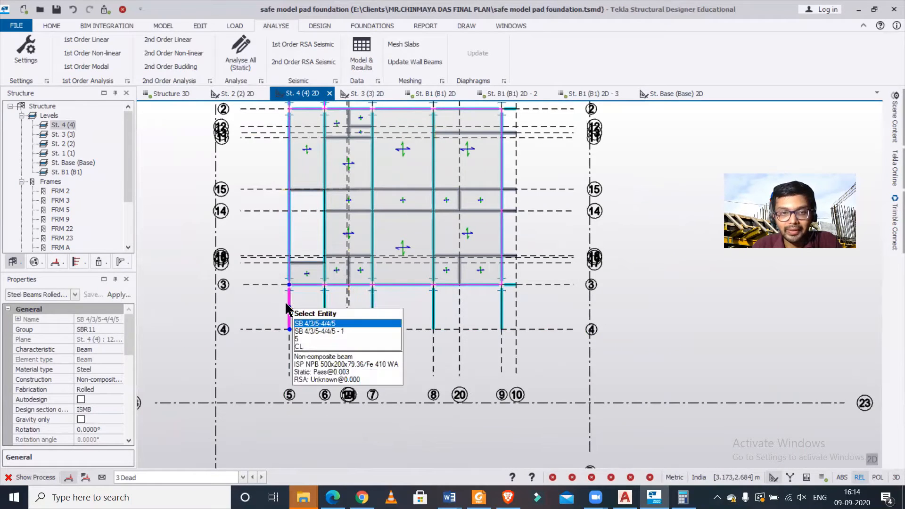
Hide the slab items in the scene content of the St. 4 (4) plan
{"action": "middle_click_drag", "start_coordinate": [305, 317], "coordinate": [313, 424]}
{"action": "scroll", "coordinate": [314, 263], "scroll_direction": "up", "scroll_amount": 1}
{"action": "scroll", "coordinate": [314, 259], "scroll_direction": "up", "scroll_amount": 1}
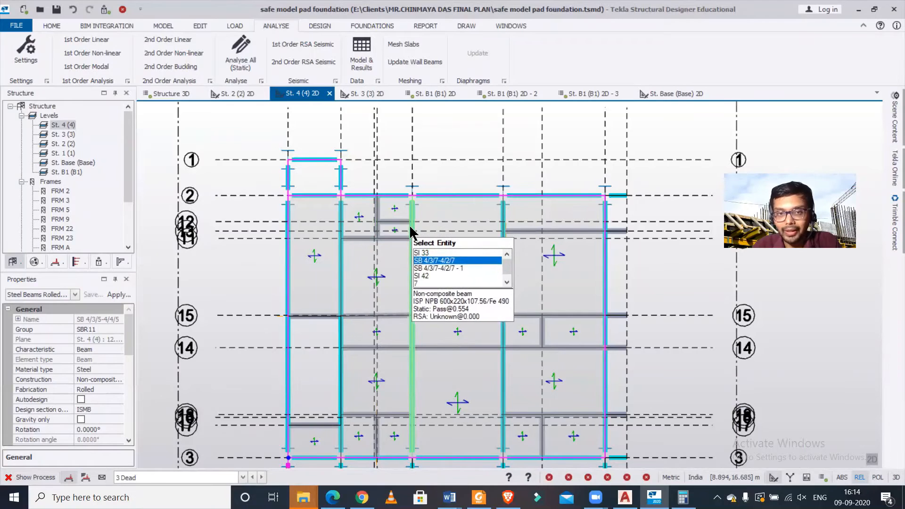
{"action": "left_click", "coordinate": [894, 118]}
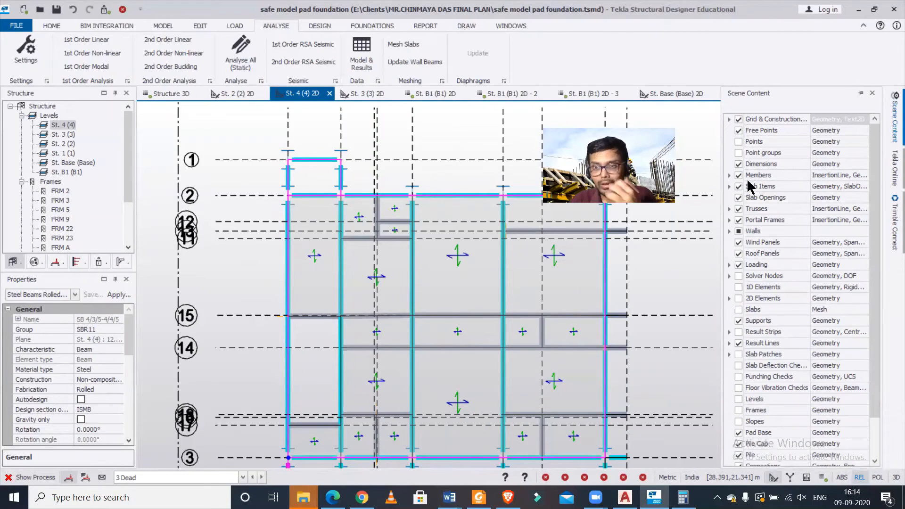
{"action": "left_click", "coordinate": [738, 186]}
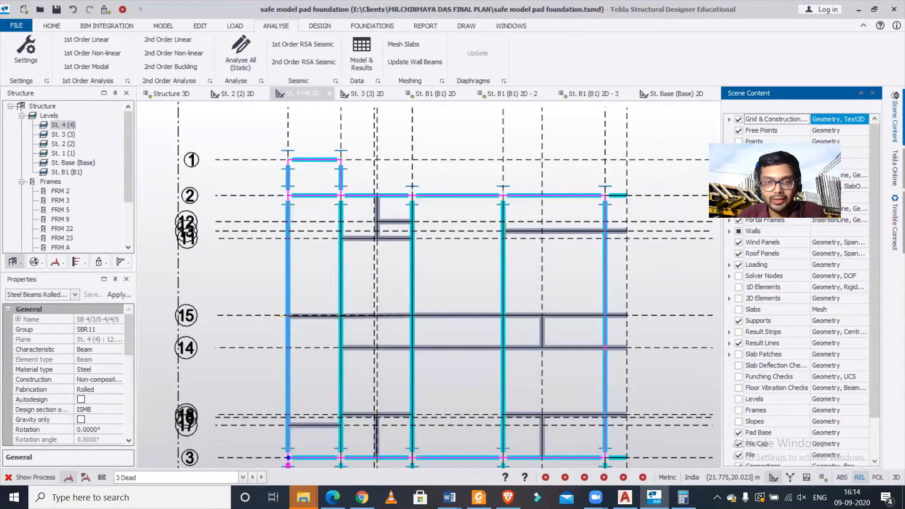
Set Fixity end 2 of concrete beam 4B6 on grid line 12 to Fully fixed in its Releases, and accept
{"action": "left_click", "coordinate": [385, 219]}
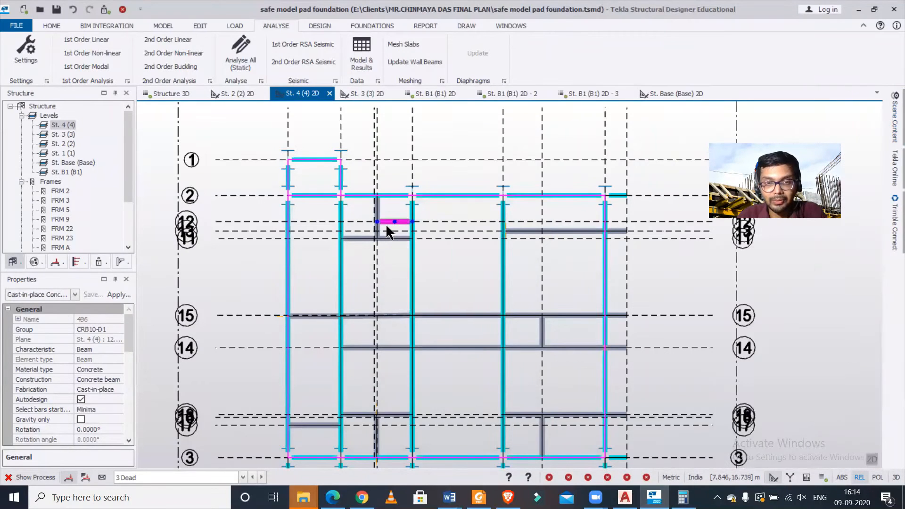
{"action": "scroll", "coordinate": [386, 226], "scroll_direction": "up", "scroll_amount": 2}
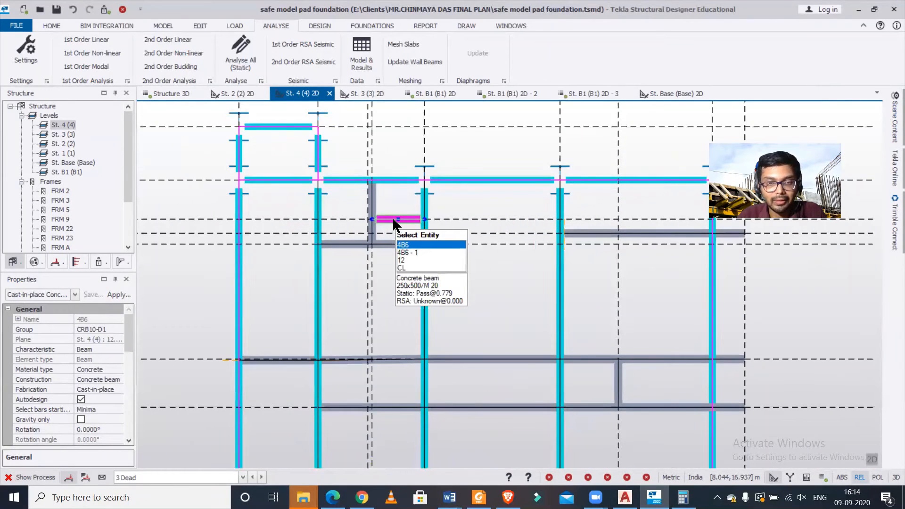
{"action": "double_click", "coordinate": [394, 222]}
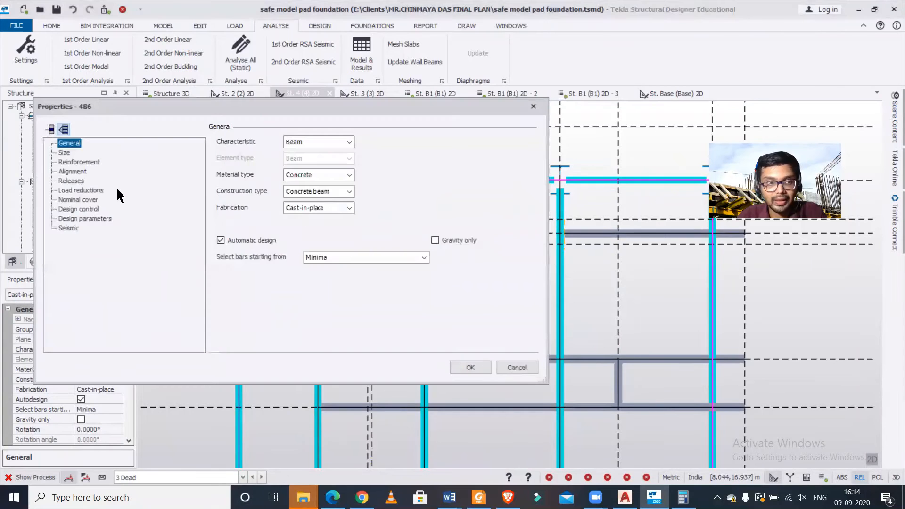
{"action": "left_click", "coordinate": [71, 181]}
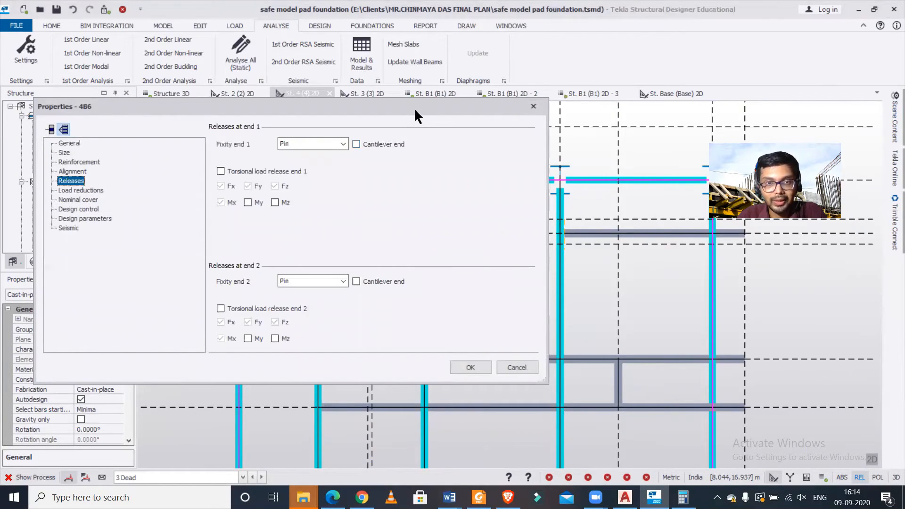
{"action": "left_click_drag", "start_coordinate": [414, 107], "coordinate": [543, 251]}
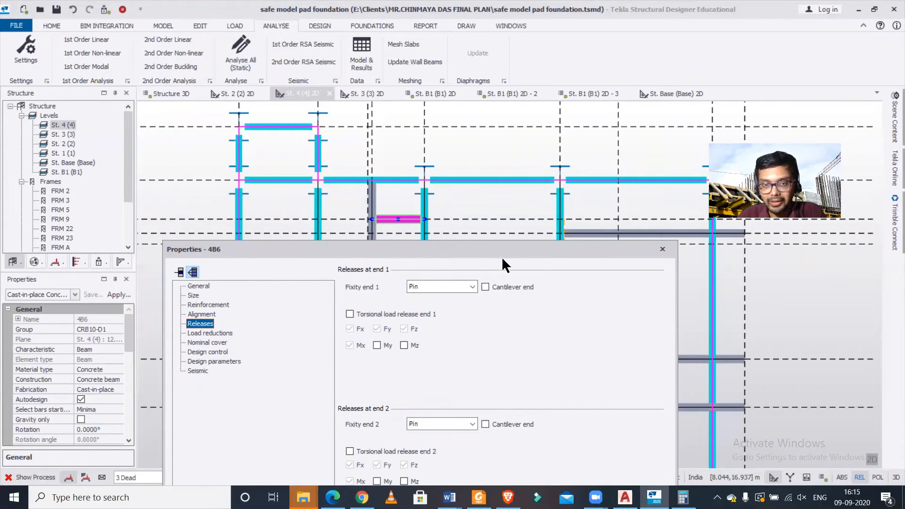
{"action": "left_click_drag", "start_coordinate": [513, 246], "coordinate": [506, 78]}
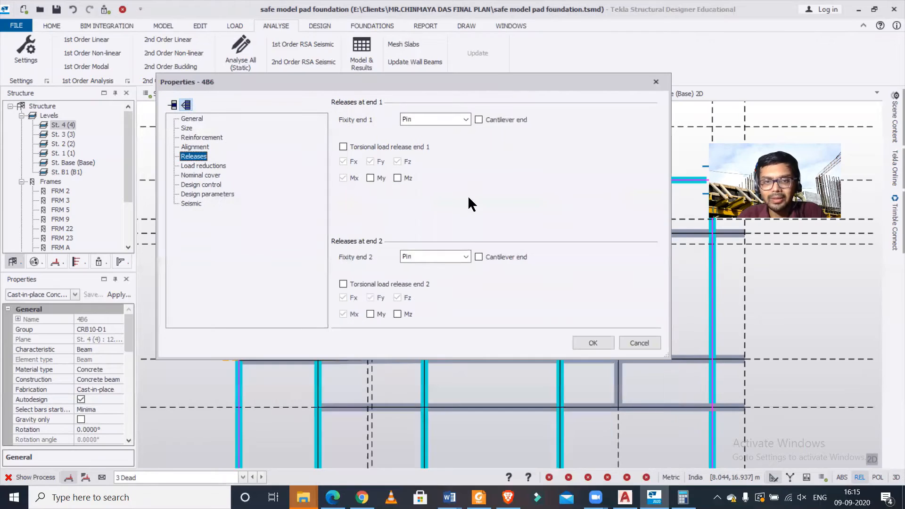
{"action": "left_click", "coordinate": [466, 257]}
{"action": "left_click", "coordinate": [460, 275]}
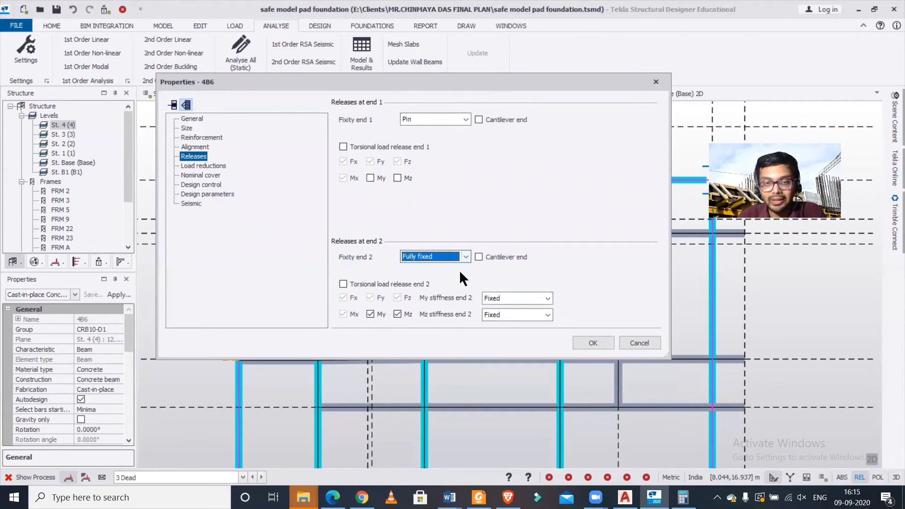
{"action": "left_click", "coordinate": [593, 343]}
Examine beam 4B6 and its supporting steel beams on the St. 4 (4) plan, and clear the selection
{"action": "scroll", "coordinate": [455, 231], "scroll_direction": "up", "scroll_amount": 2}
{"action": "scroll", "coordinate": [454, 227], "scroll_direction": "down", "scroll_amount": 1}
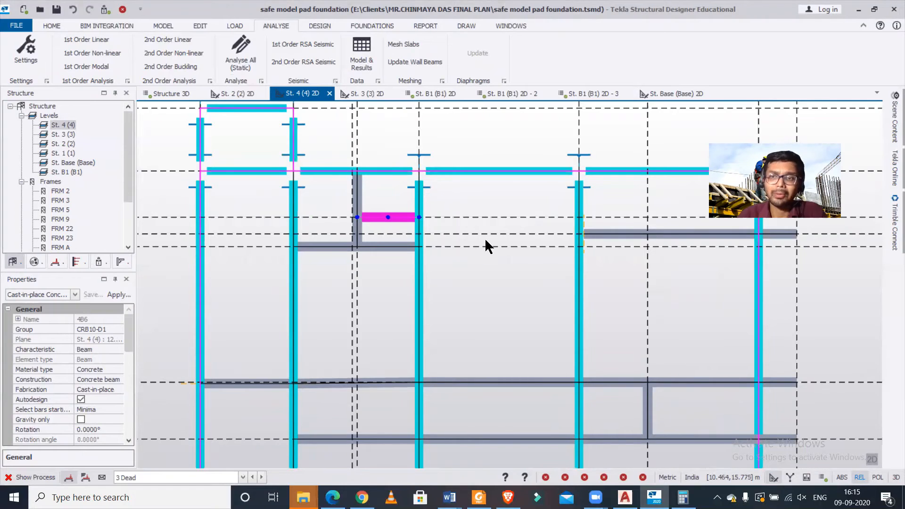
{"action": "mouse_move", "coordinate": [490, 234]}
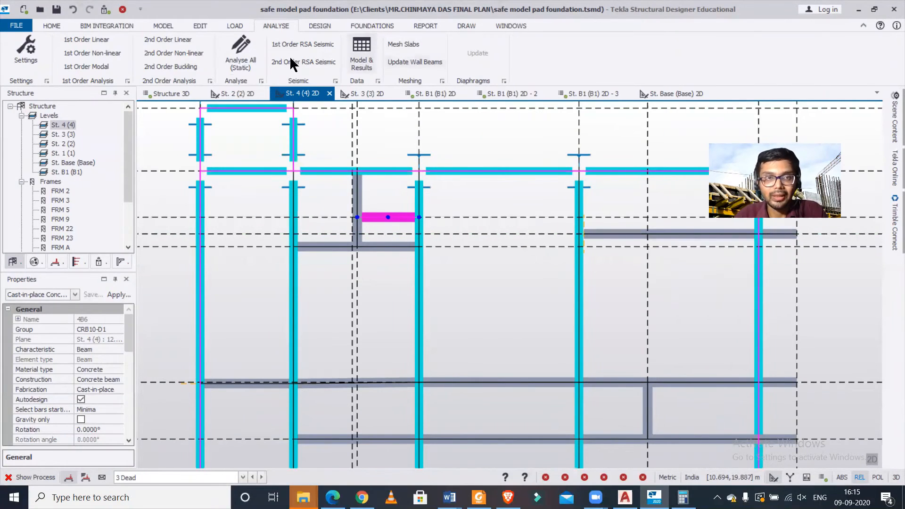
{"action": "mouse_move", "coordinate": [423, 193]}
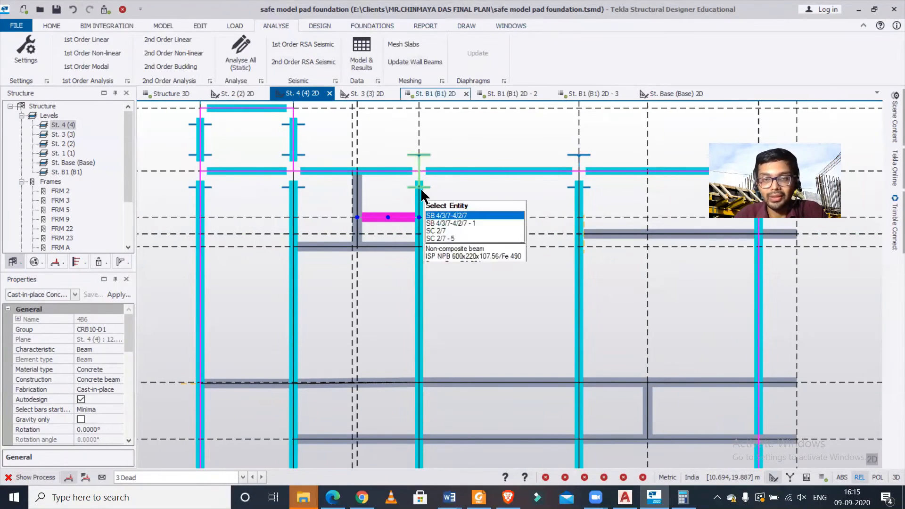
{"action": "scroll", "coordinate": [423, 193], "scroll_direction": "down", "scroll_amount": 2}
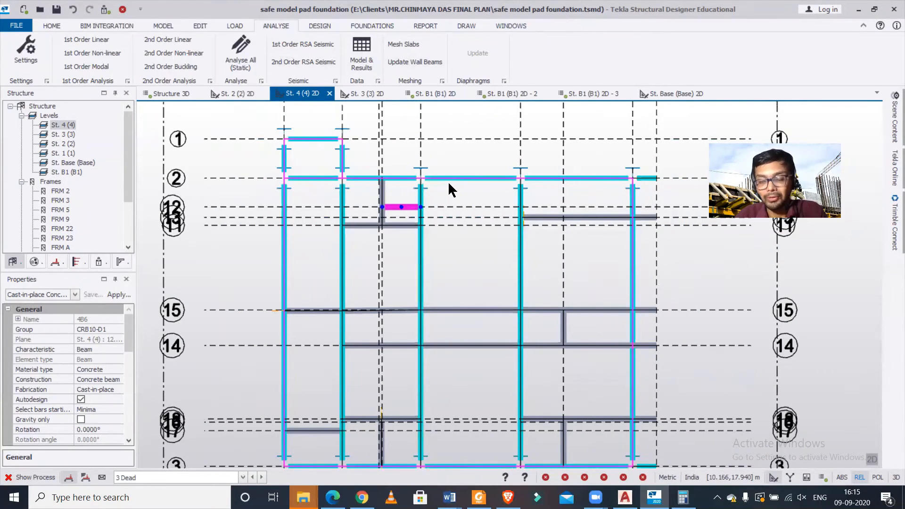
{"action": "scroll", "coordinate": [449, 184], "scroll_direction": "down", "scroll_amount": 1}
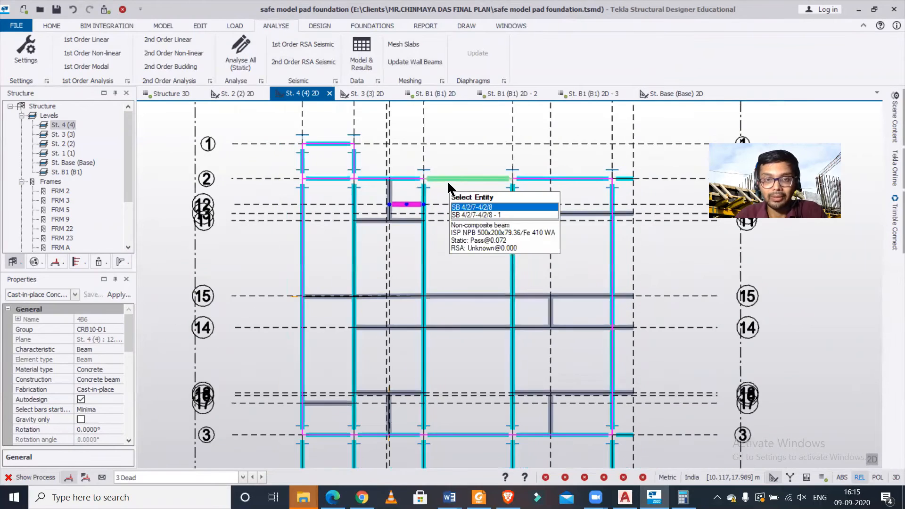
{"action": "left_click", "coordinate": [450, 229]}
{"action": "mouse_move", "coordinate": [416, 215]}
{"action": "scroll", "coordinate": [416, 215], "scroll_direction": "up", "scroll_amount": 3}
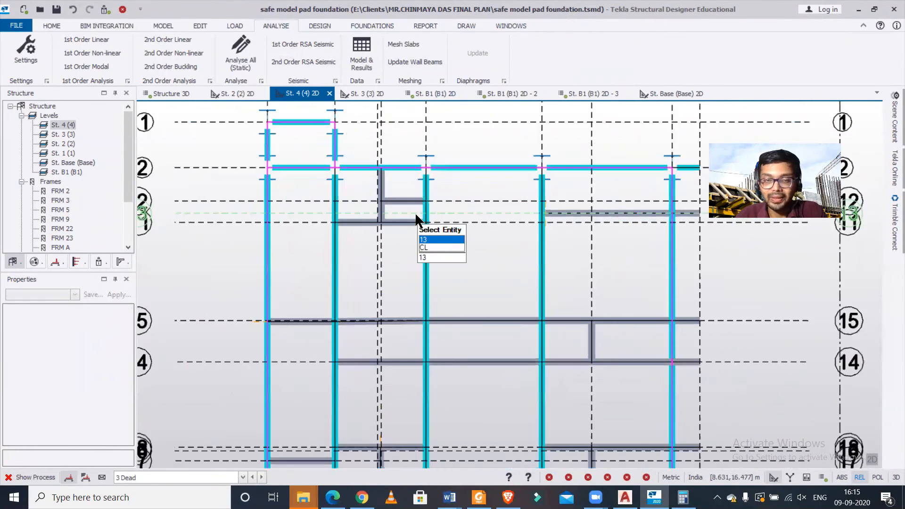
{"action": "scroll", "coordinate": [417, 215], "scroll_direction": "down", "scroll_amount": 4}
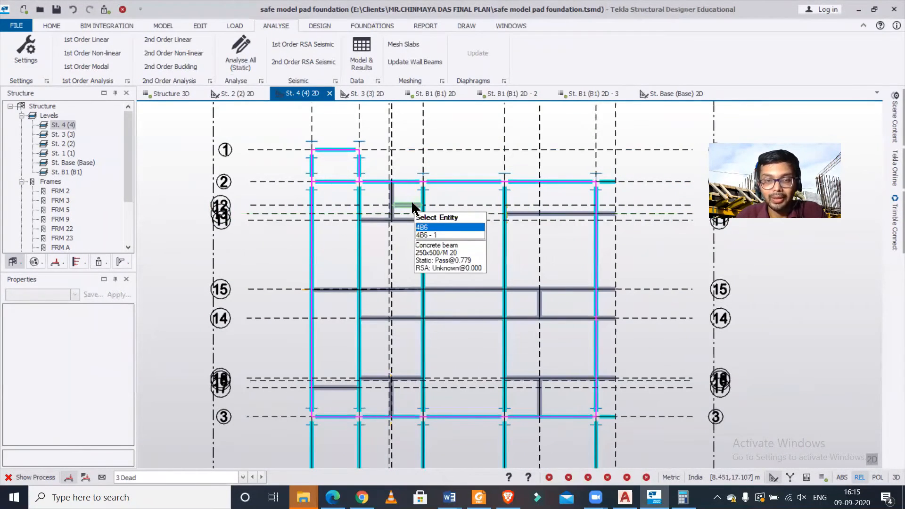
Set Fixity end 2 of concrete beam 4B6 on grid line 12 to Pin in its Releases
{"action": "left_click", "coordinate": [411, 200]}
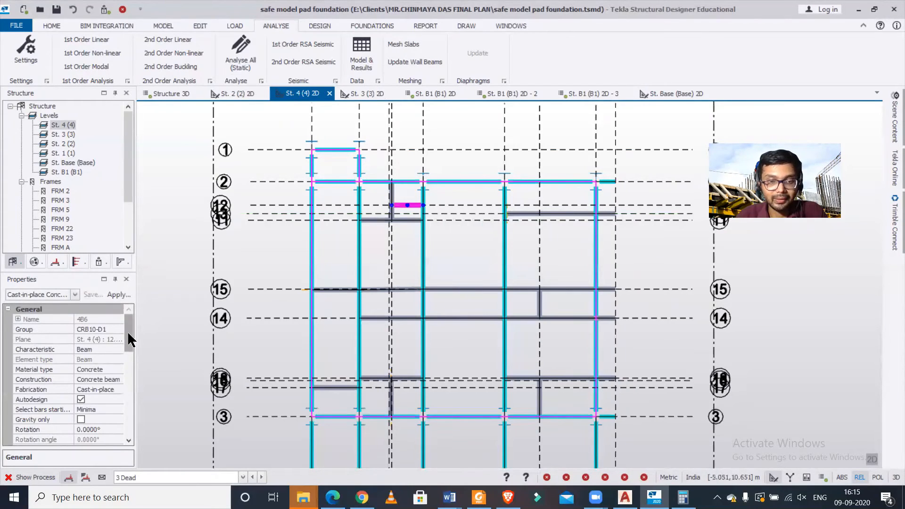
{"action": "left_click_drag", "start_coordinate": [129, 330], "coordinate": [128, 397]}
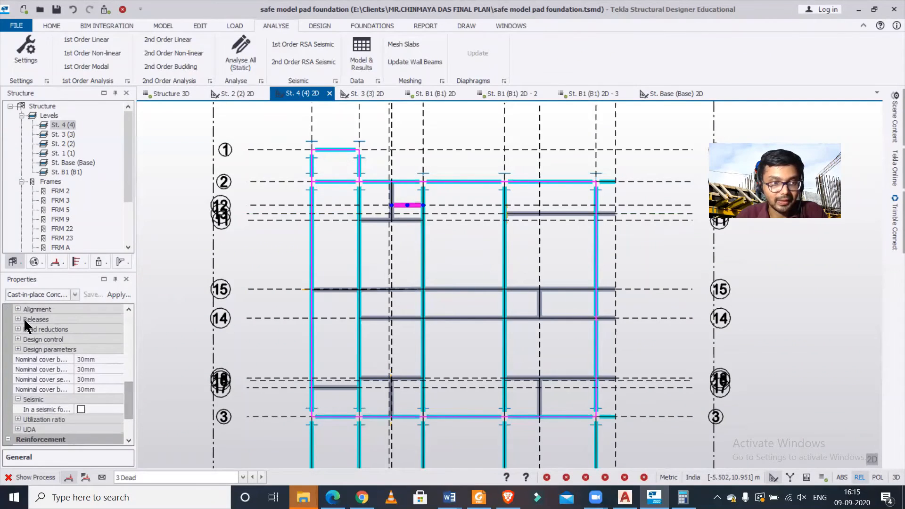
{"action": "left_click", "coordinate": [16, 321]}
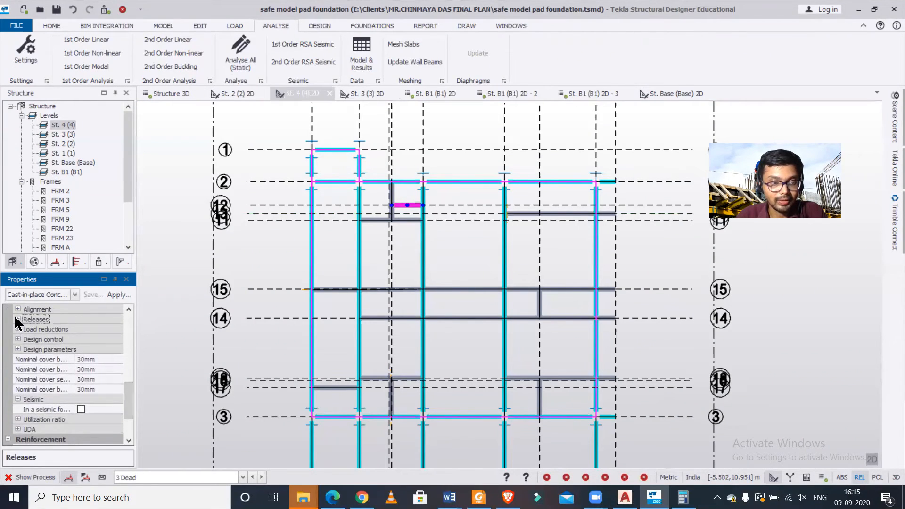
{"action": "left_click", "coordinate": [18, 319]}
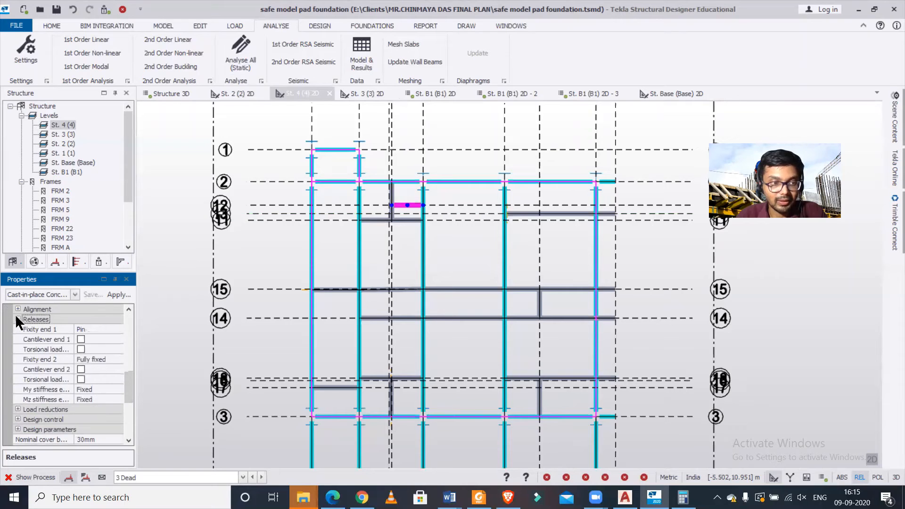
{"action": "left_click", "coordinate": [113, 359]}
{"action": "left_click", "coordinate": [117, 358]}
{"action": "left_click", "coordinate": [111, 374]}
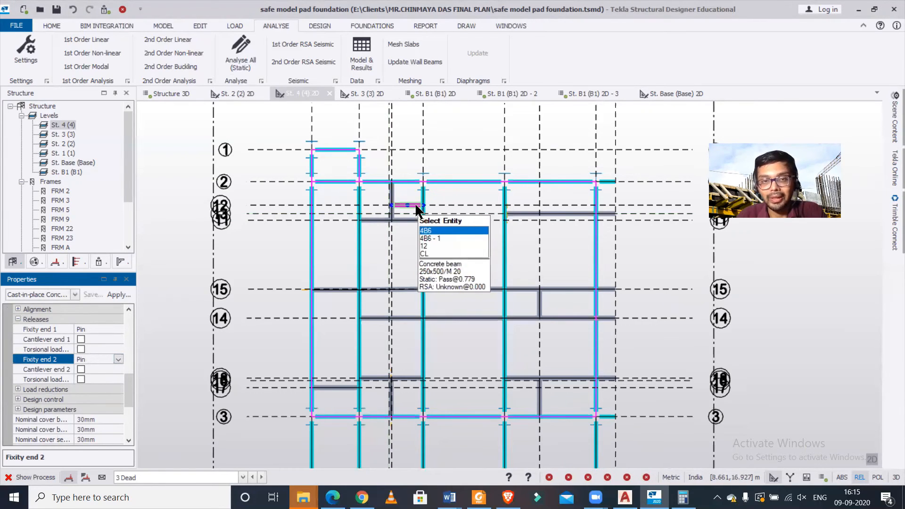
Switch to the YouTube Studio channel comments in the browser, read the unanswered viewer questions, and return to Tekla Structural Designer
{"action": "left_click", "coordinate": [333, 497]}
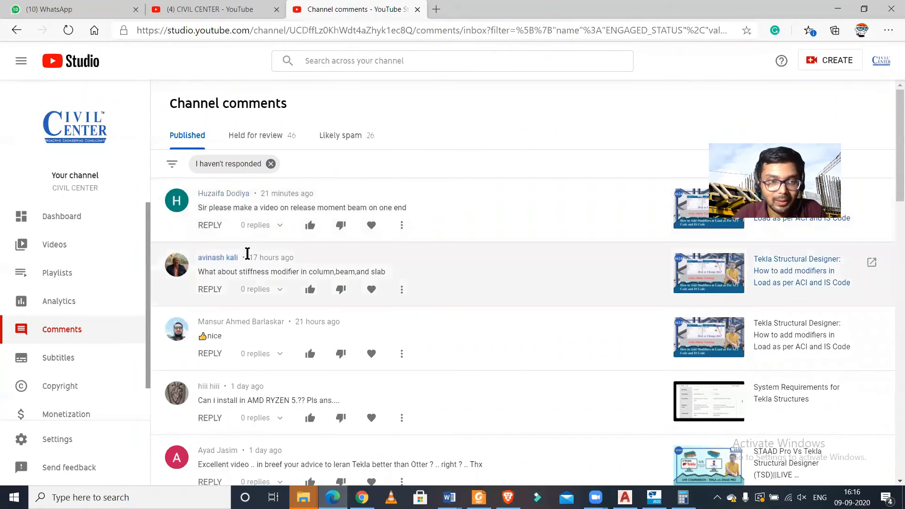
{"action": "left_click", "coordinate": [839, 10]}
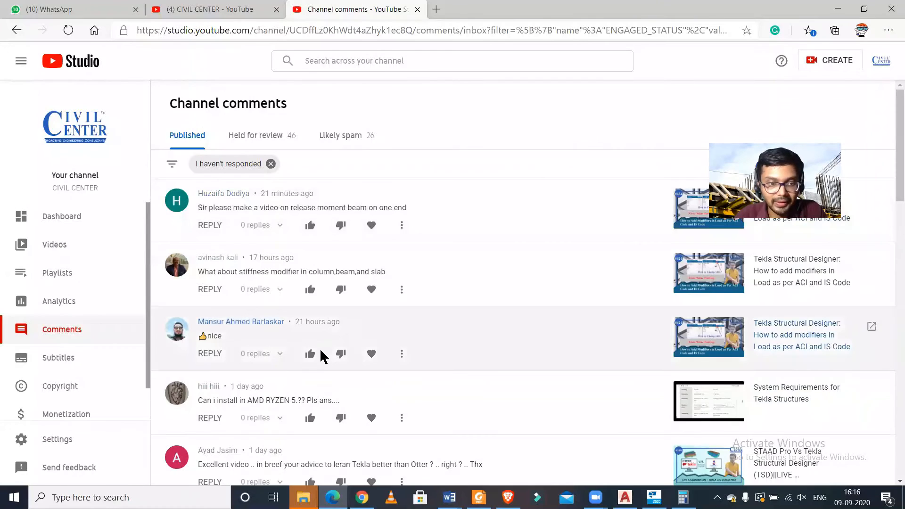
{"action": "scroll", "coordinate": [323, 356], "scroll_direction": "down", "scroll_amount": 4}
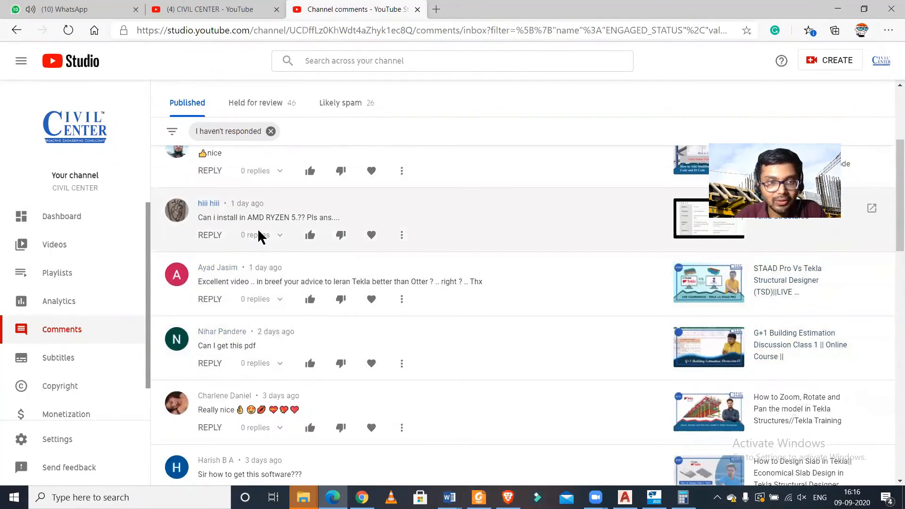
{"action": "scroll", "coordinate": [266, 236], "scroll_direction": "up", "scroll_amount": 1}
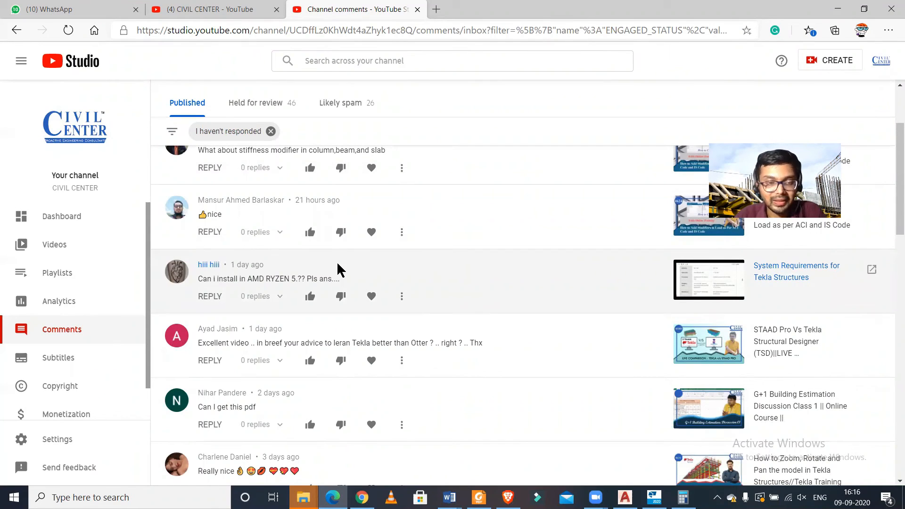
{"action": "scroll", "coordinate": [338, 269], "scroll_direction": "up", "scroll_amount": 3}
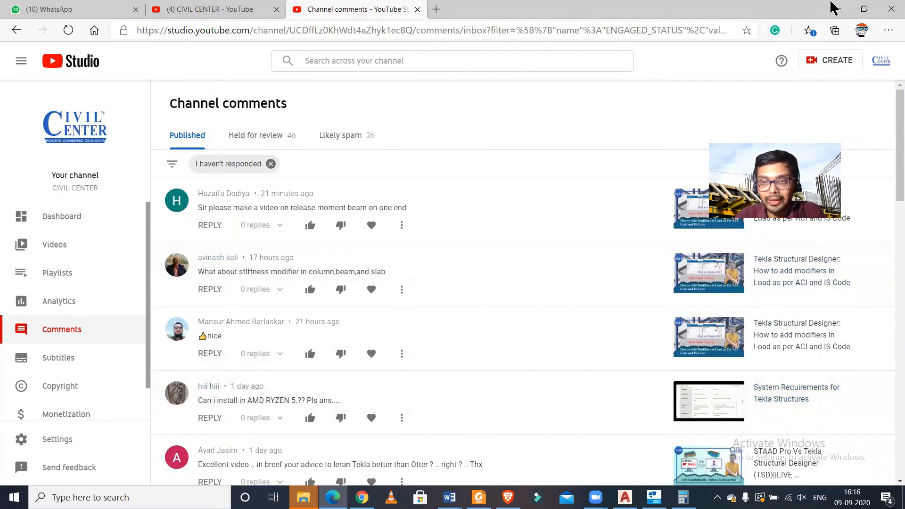
{"action": "left_click", "coordinate": [837, 9]}
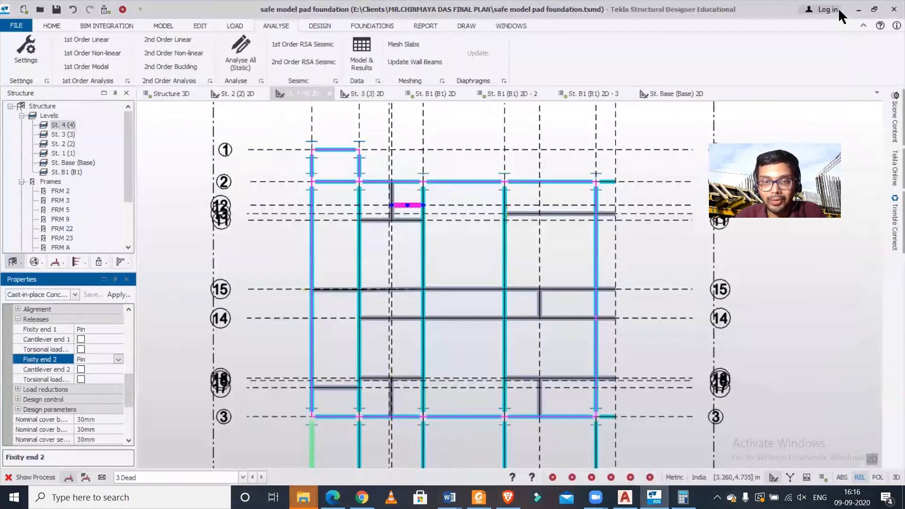